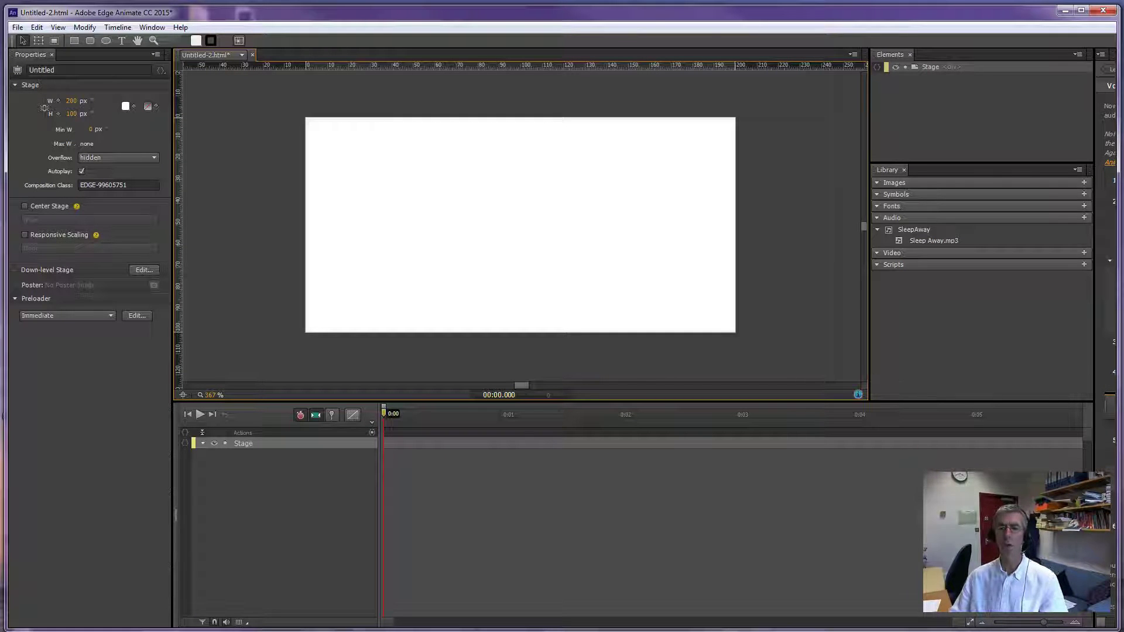
# - Draw a wide rounded rectangle bar across the stage with the Rounded Rectangle tool
pyautogui.click(916, 230)
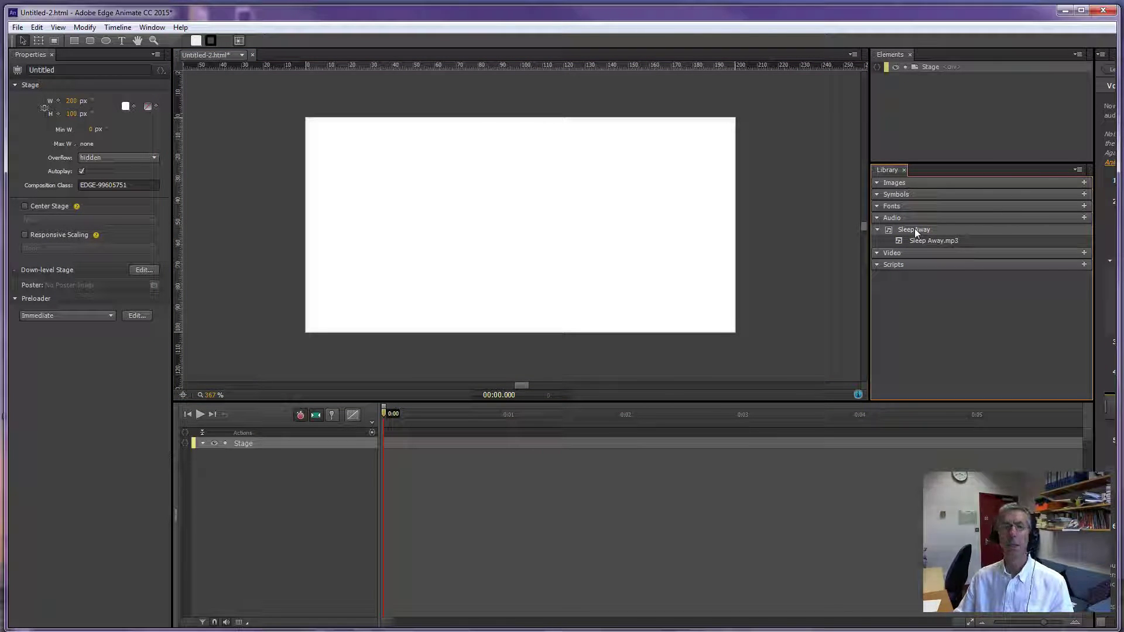
pyautogui.moveTo(914, 228); pyautogui.dragTo(196, 287)
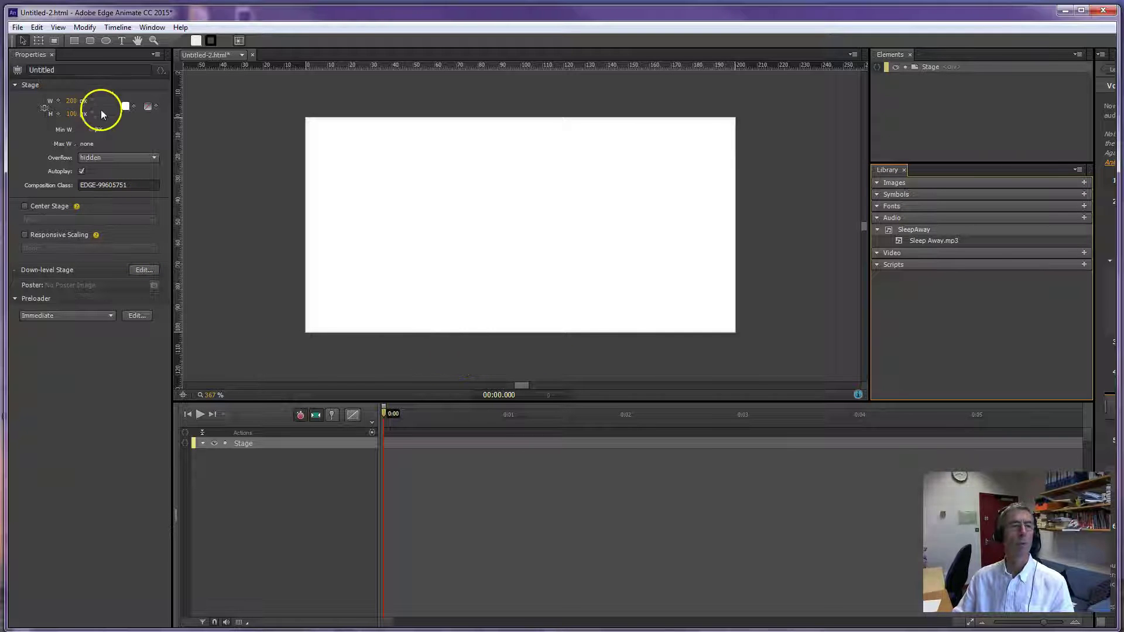
pyautogui.click(74, 40)
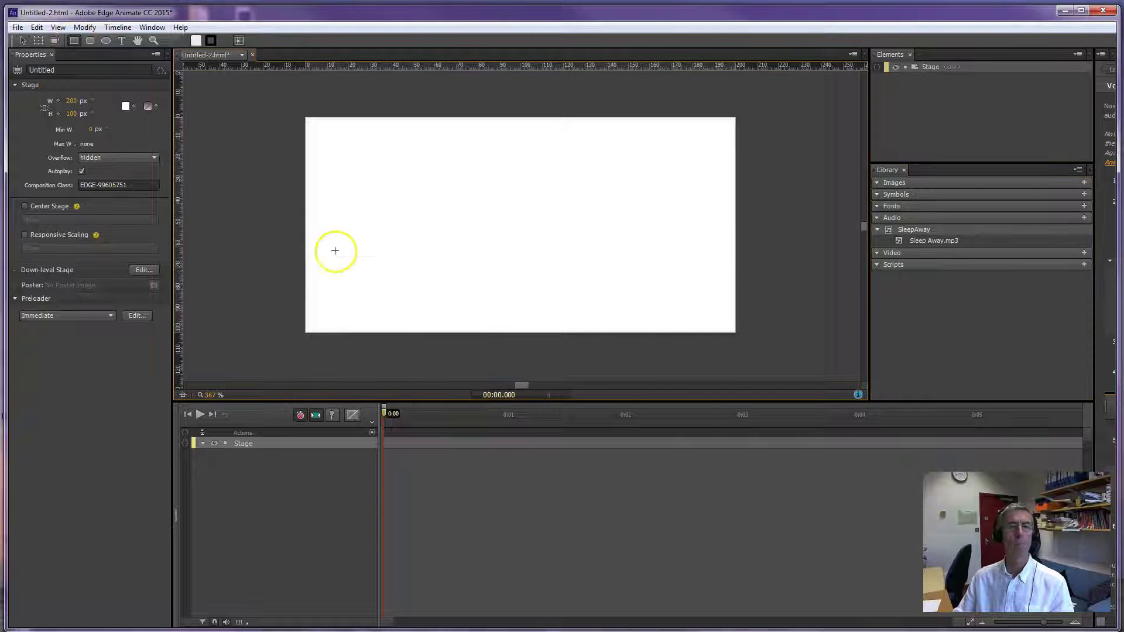
pyautogui.click(90, 40)
pyautogui.moveTo(320, 180); pyautogui.dragTo(723, 287)
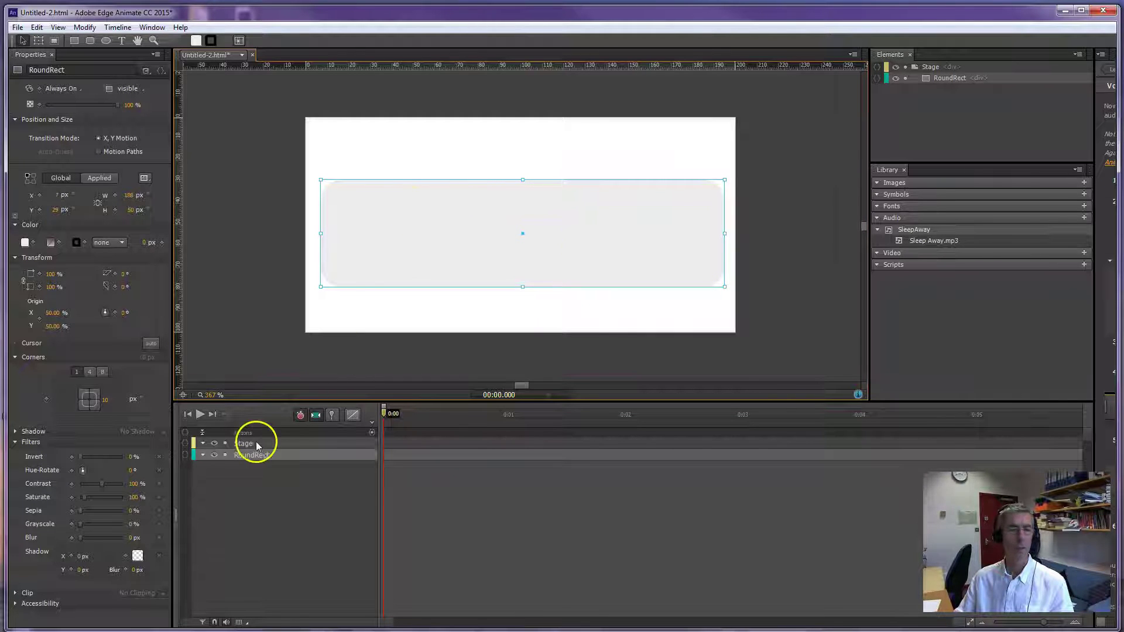
# - Rename the bar's timeline layer to player_background
pyautogui.doubleClick(244, 455)
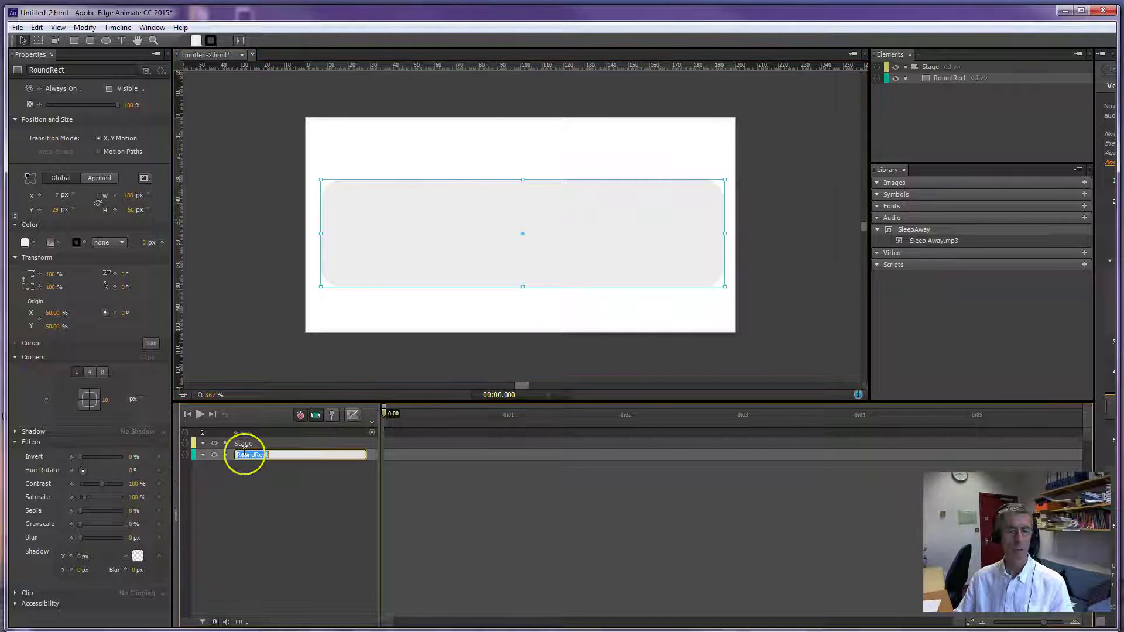
pyautogui.write('player background')
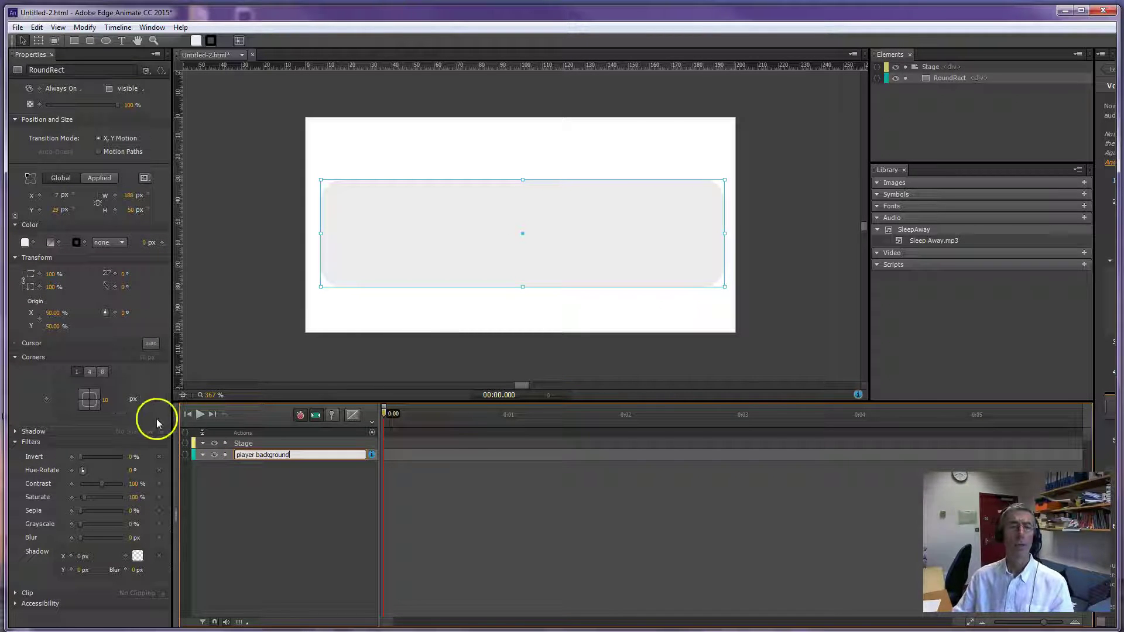
pyautogui.click(374, 310)
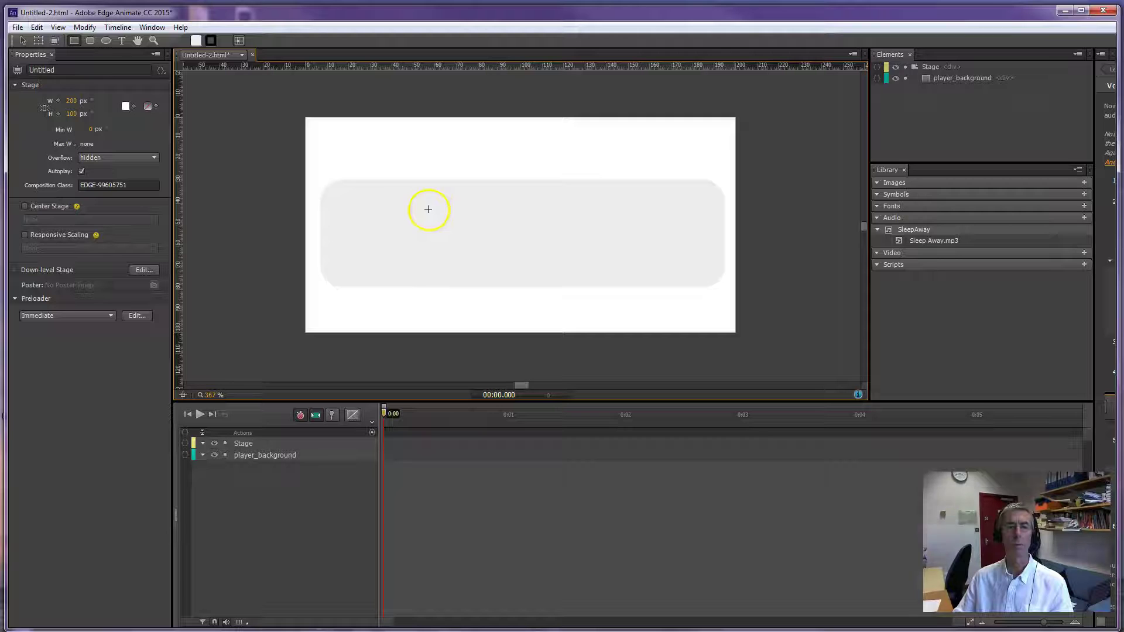
# - Draw a small square on the bar's left side and give it a pure white fill
pyautogui.moveTo(428, 209); pyautogui.dragTo(488, 263)
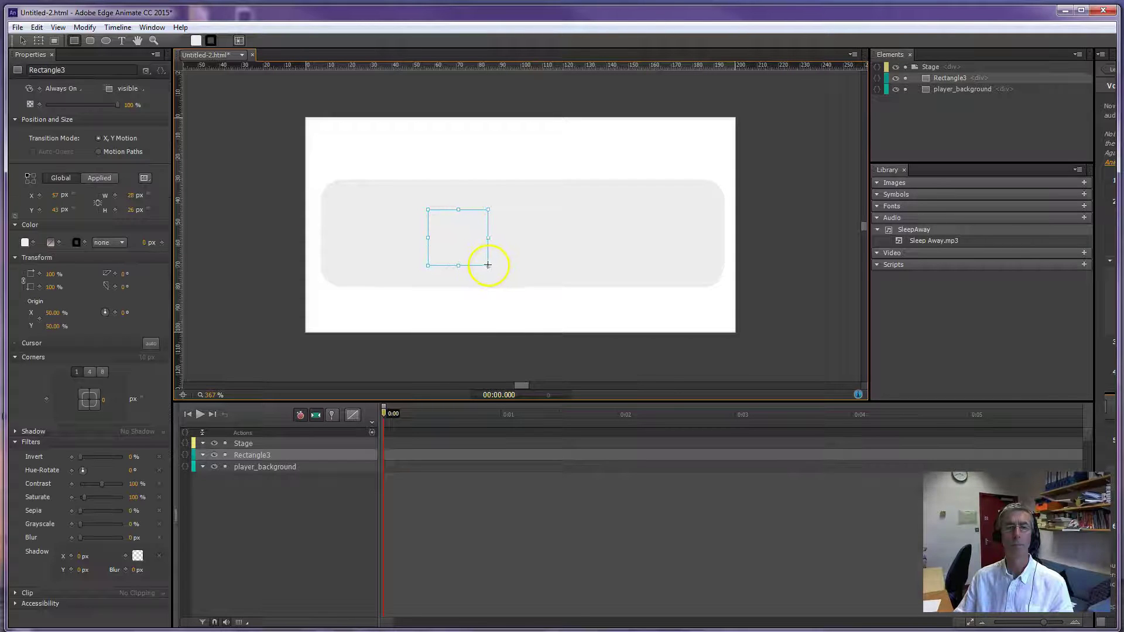
pyautogui.press('v')
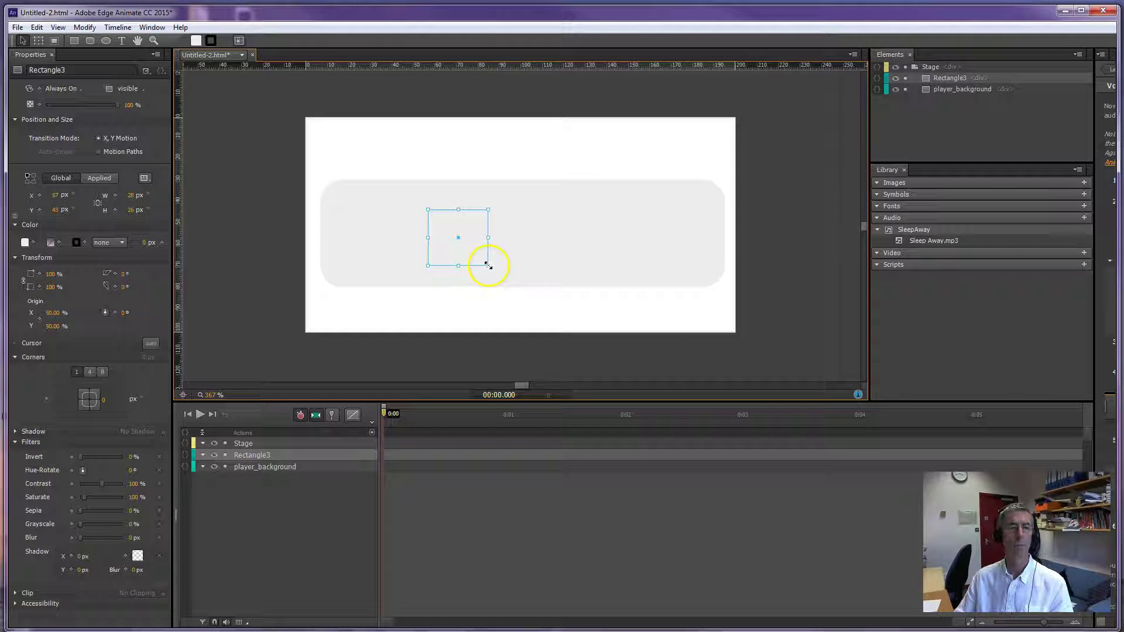
pyautogui.click(25, 242)
pyautogui.moveTo(14, 317); pyautogui.dragTo(15, 297)
pyautogui.click(408, 315)
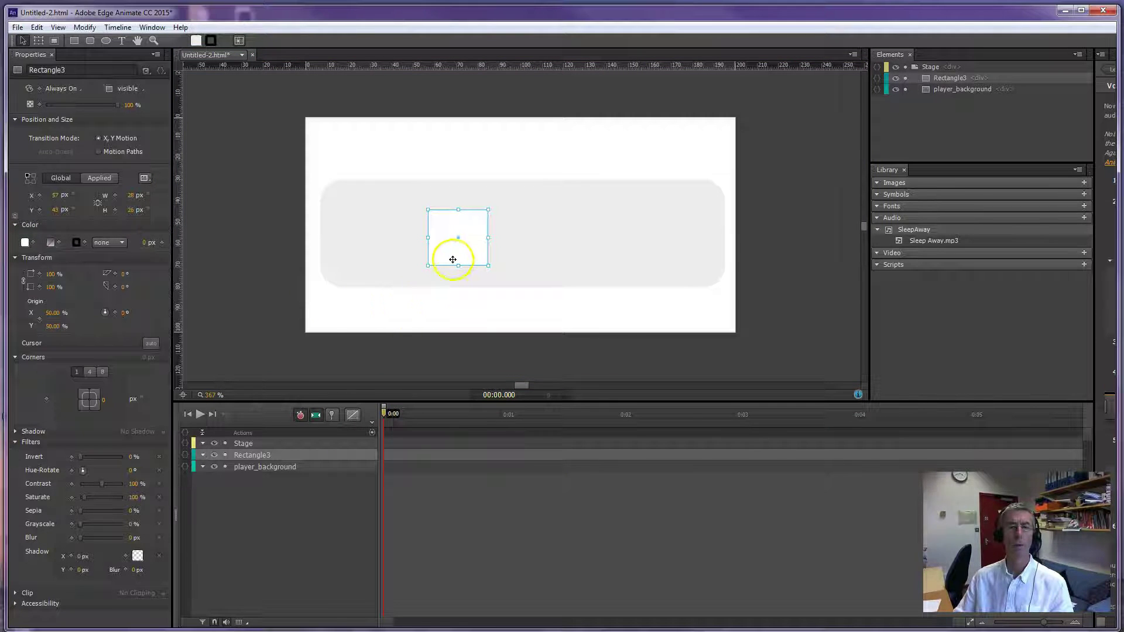
pyautogui.moveTo(457, 258); pyautogui.dragTo(457, 253)
# - Rename the white square's layer to stop
pyautogui.doubleClick(247, 456)
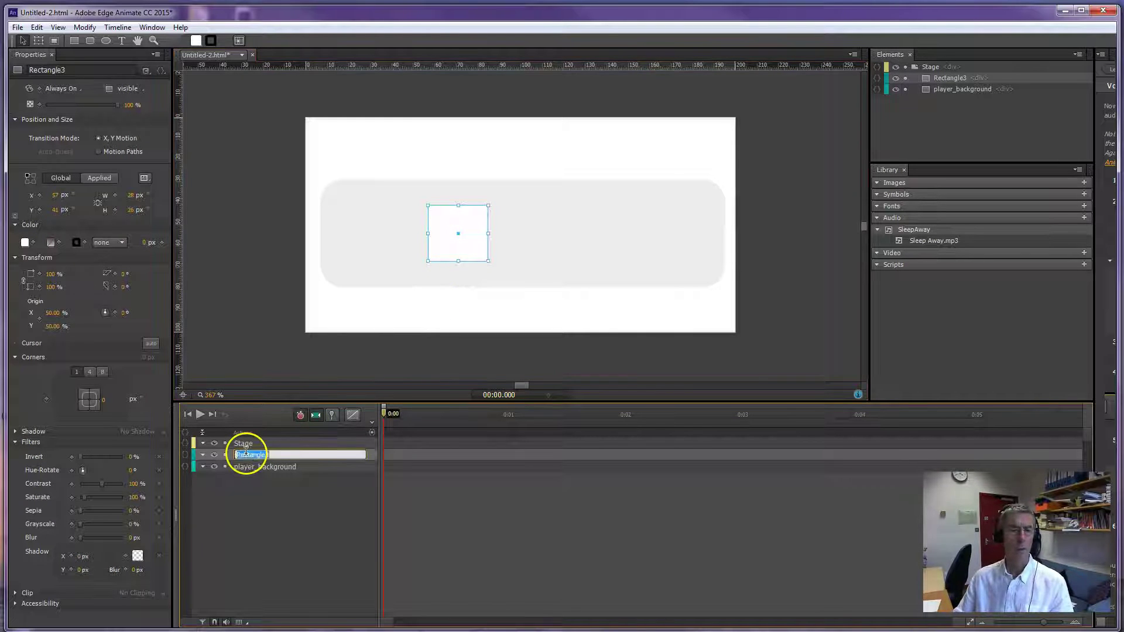
pyautogui.write('stop')
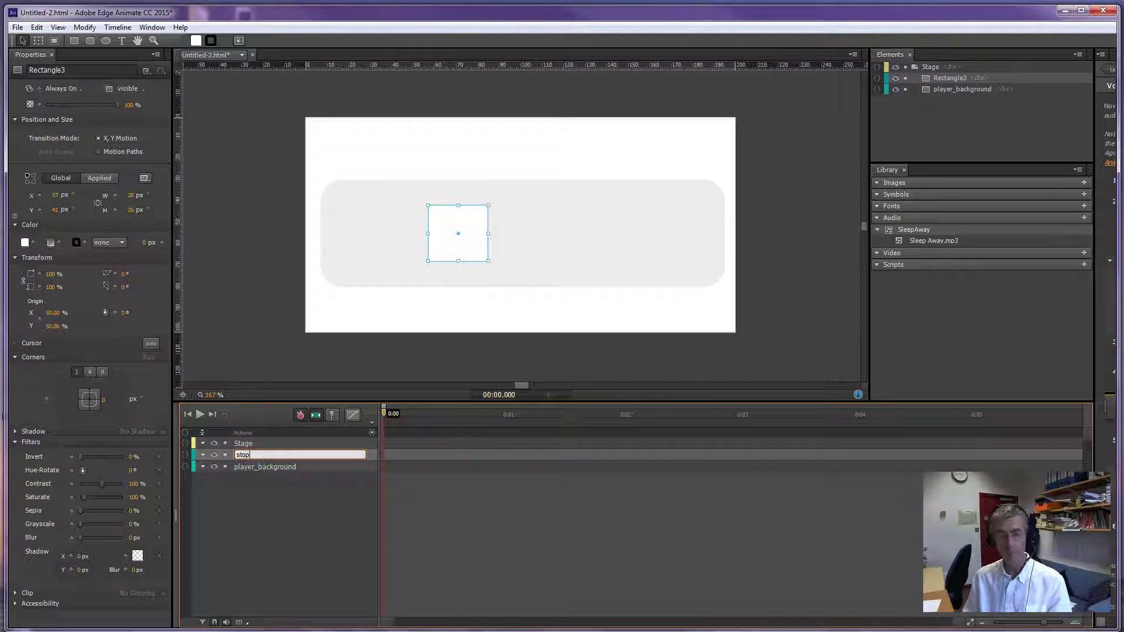
pyautogui.click(279, 274)
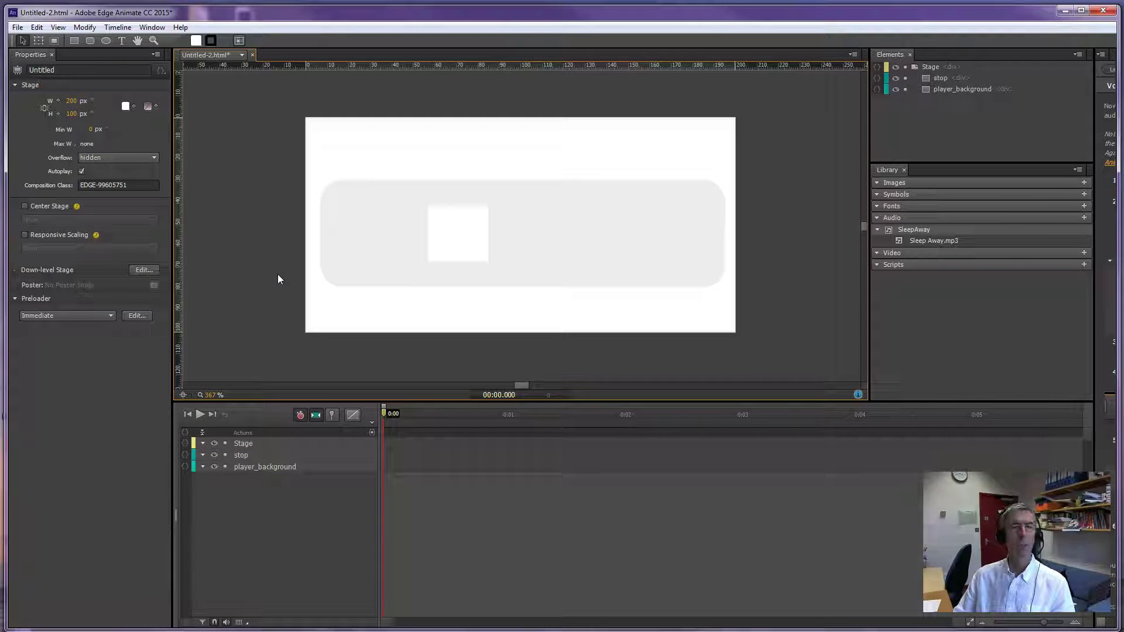
# - Draw a second square just right of the stop square, matching its size
pyautogui.click(179, 165)
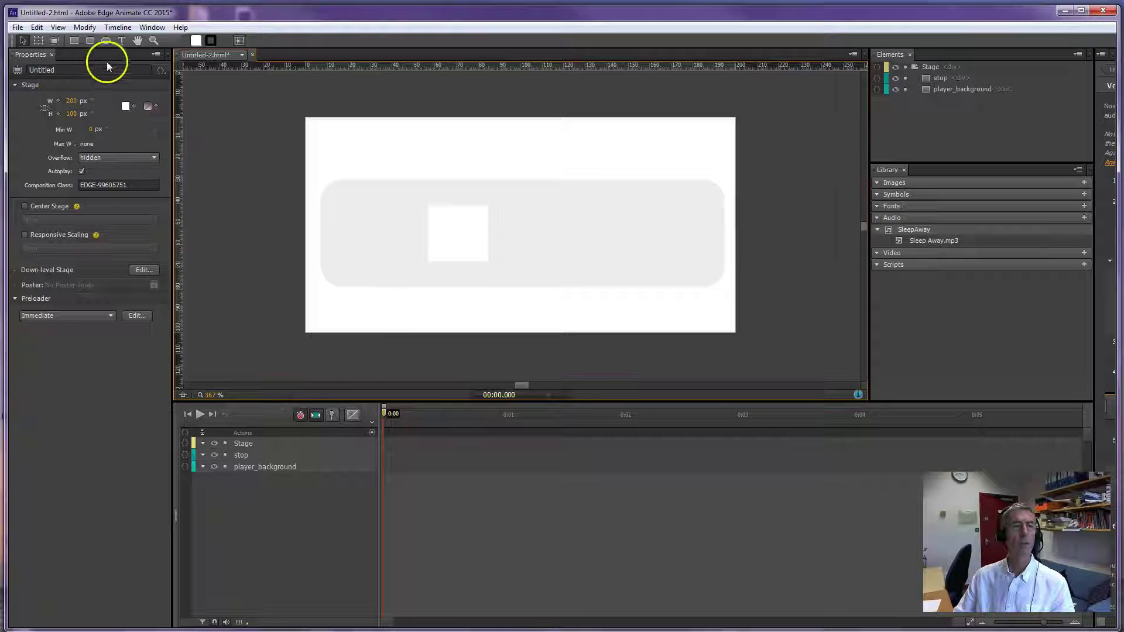
pyautogui.click(75, 40)
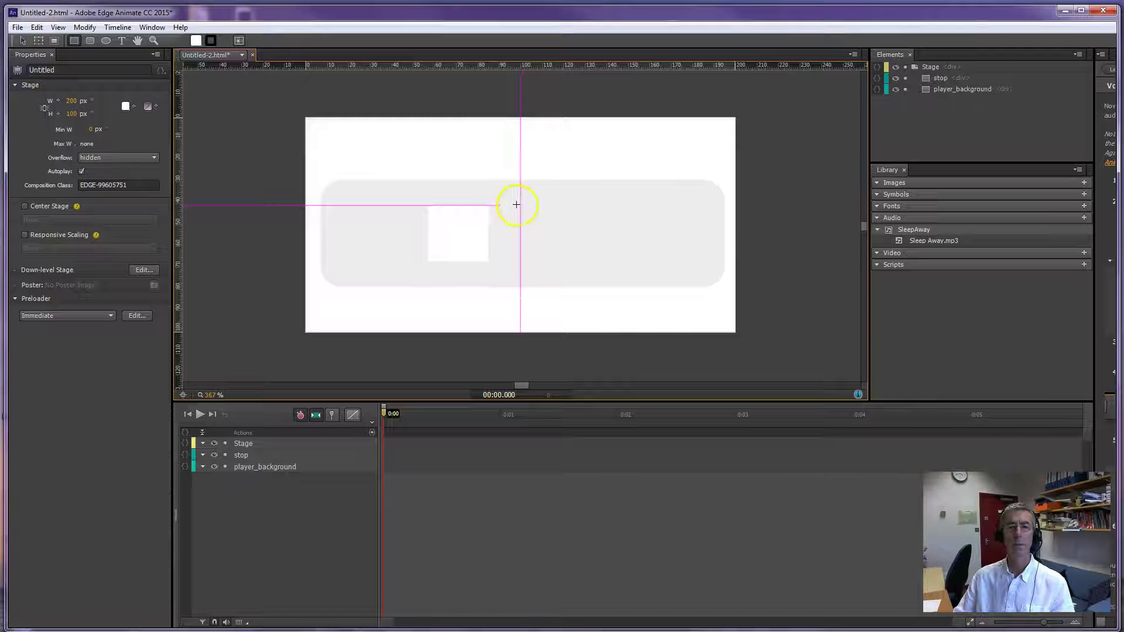
pyautogui.moveTo(521, 205); pyautogui.dragTo(582, 255)
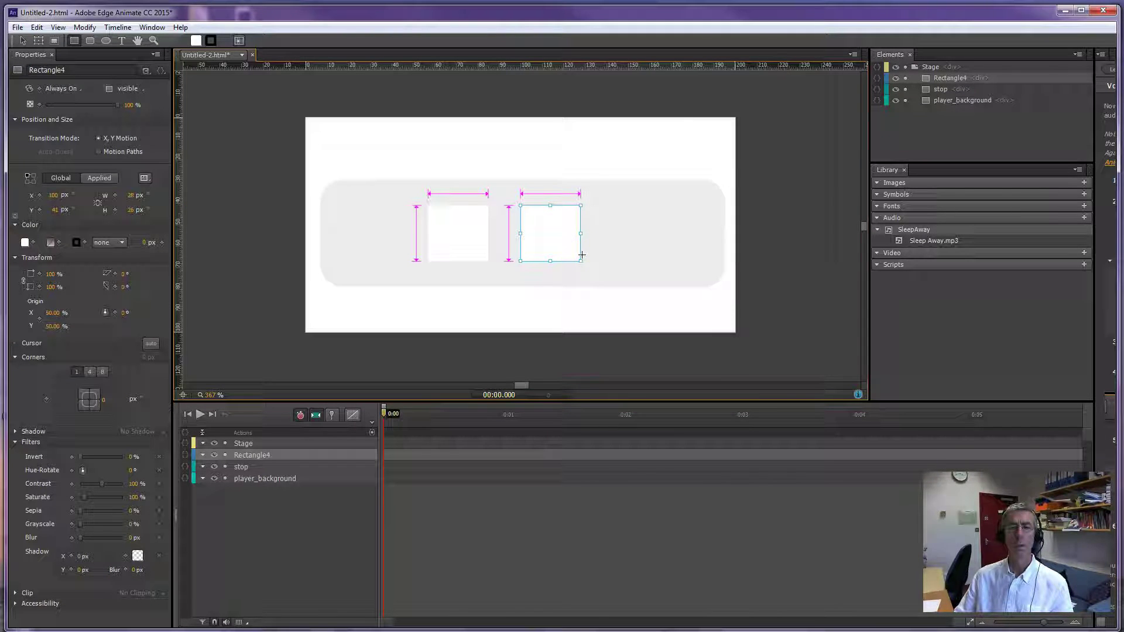
pyautogui.moveTo(582, 256); pyautogui.dragTo(583, 255)
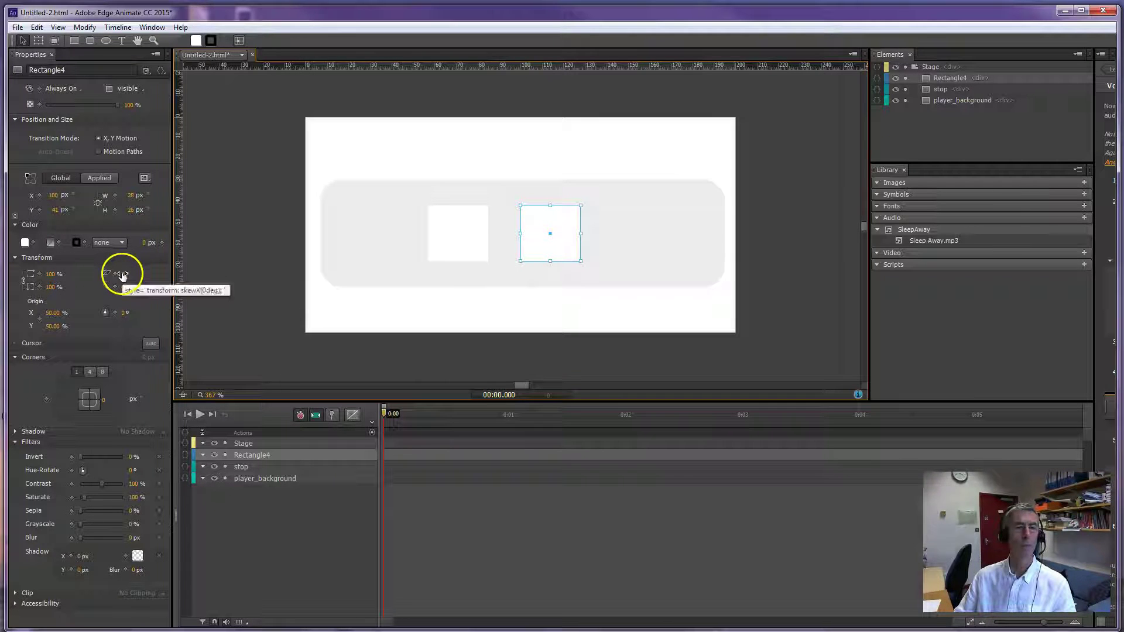
# - Skew the new square 27° and -45° in Transform to form a pointed diamond
pyautogui.moveTo(120, 273)
pyautogui.mouseDown()
pyautogui.moveTo(148, 279)
pyautogui.moveTo(103, 279)
pyautogui.moveTo(155, 278)
pyautogui.moveTo(103, 288)
pyautogui.moveTo(133, 276)
pyautogui.moveTo(115, 284)
pyautogui.moveTo(129, 292)
pyautogui.moveTo(123, 275)
pyautogui.mouseUp()
pyautogui.click(123, 273)
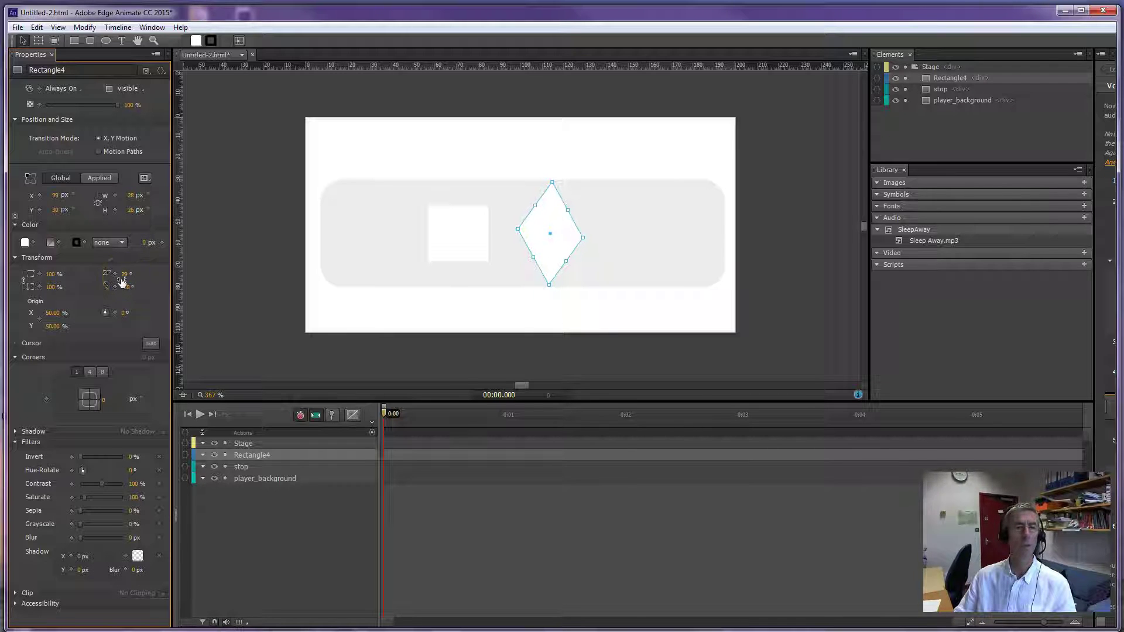
pyautogui.click(124, 274)
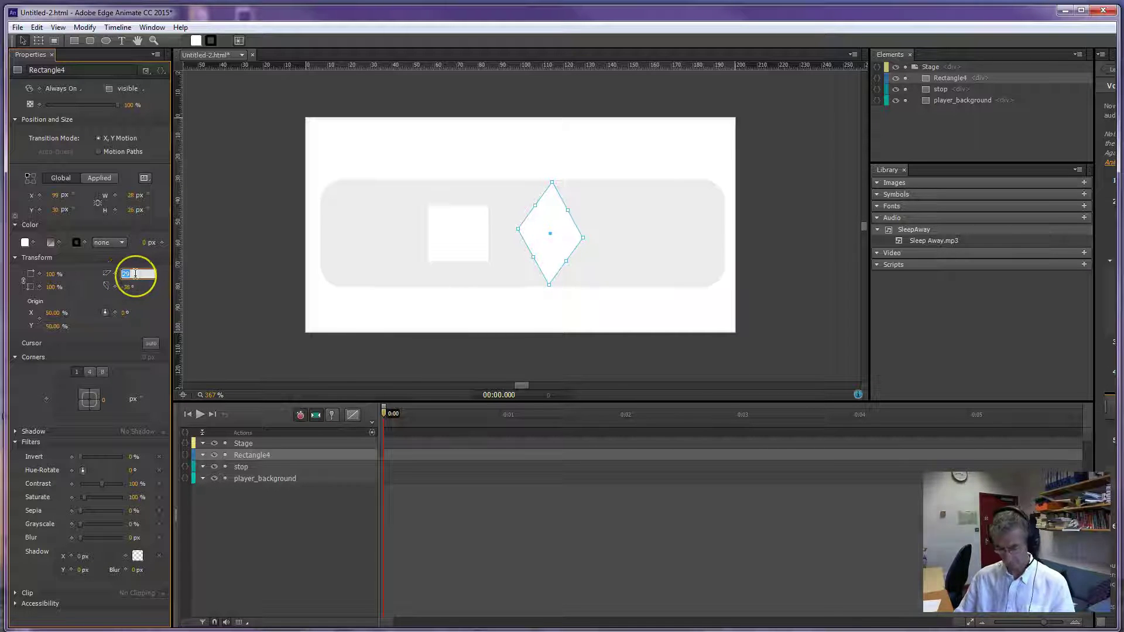
pyautogui.write('2')
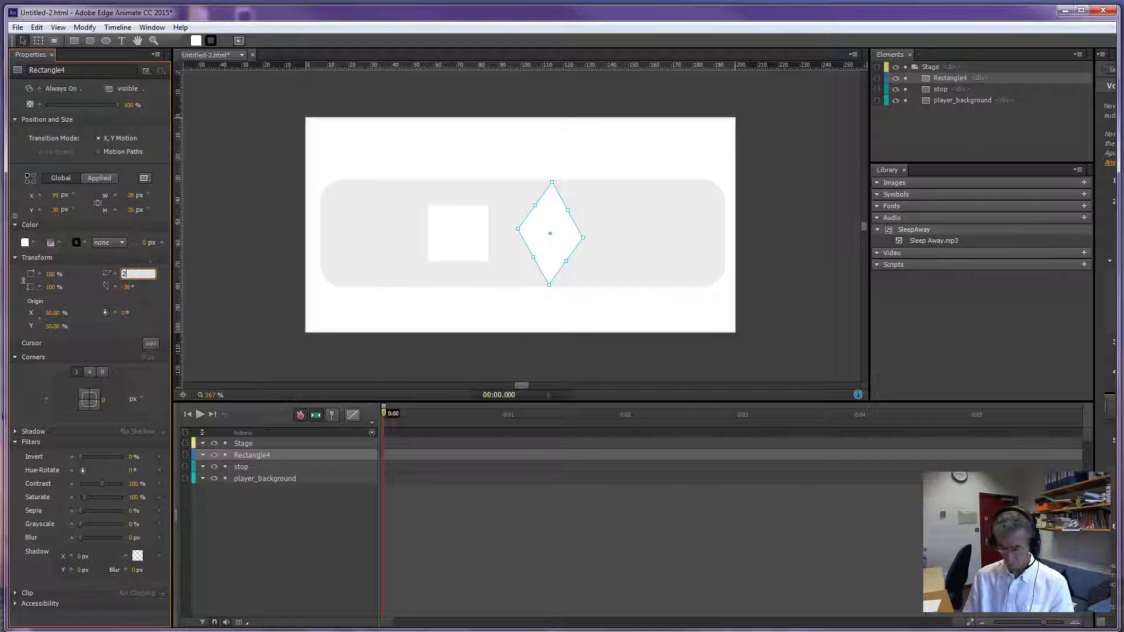
pyautogui.write('7')
pyautogui.press('Return')
pyautogui.click(130, 287)
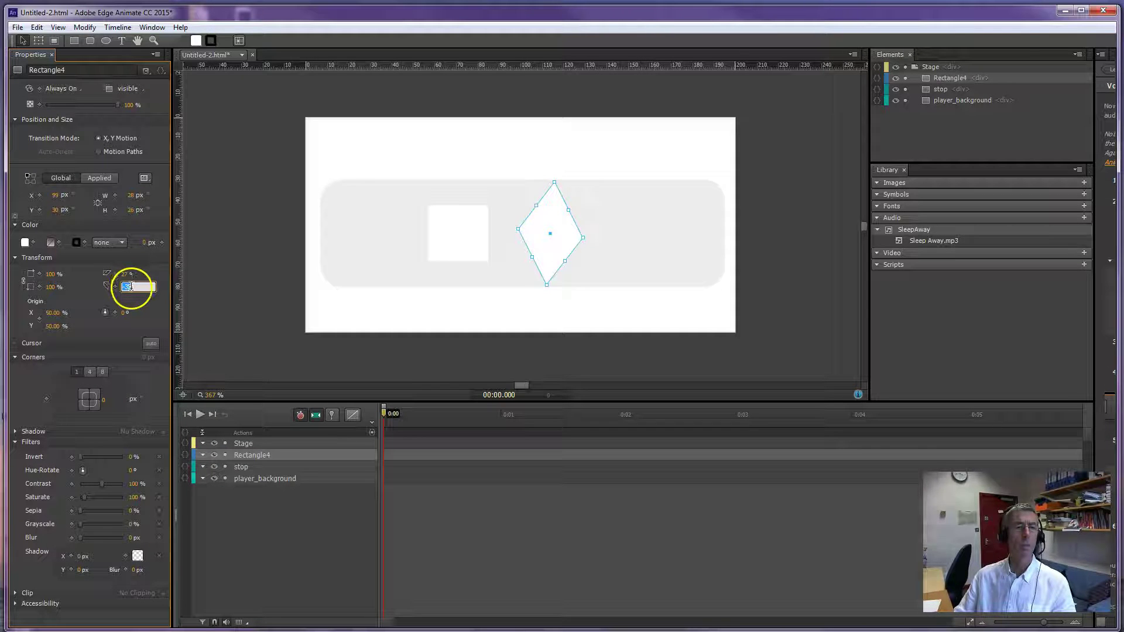
pyautogui.click(133, 287)
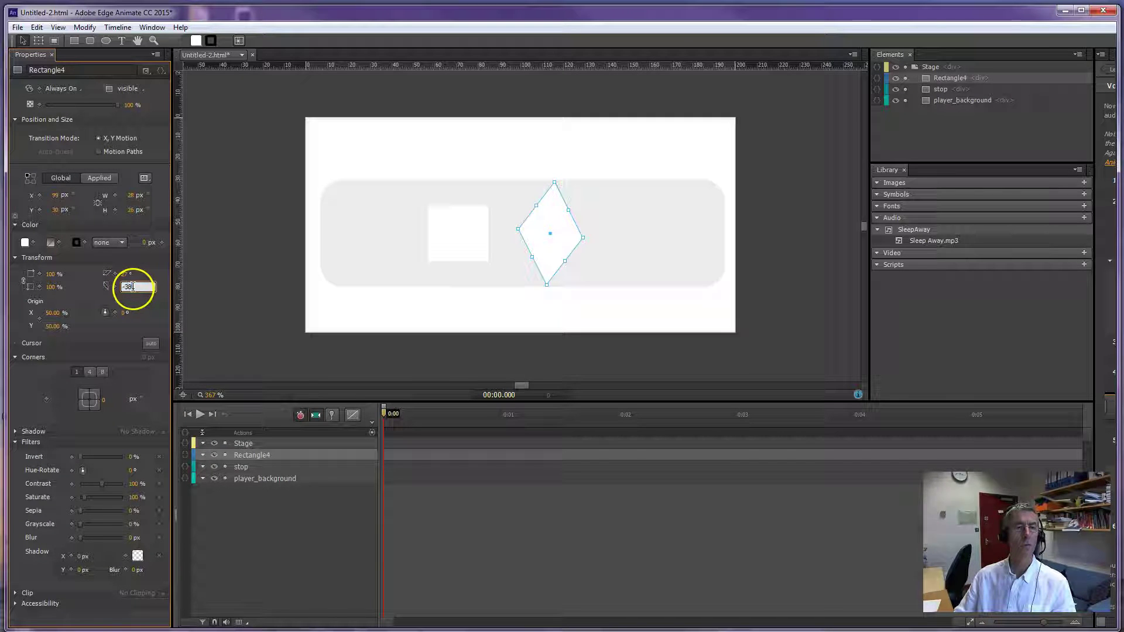
pyautogui.doubleClick(127, 286)
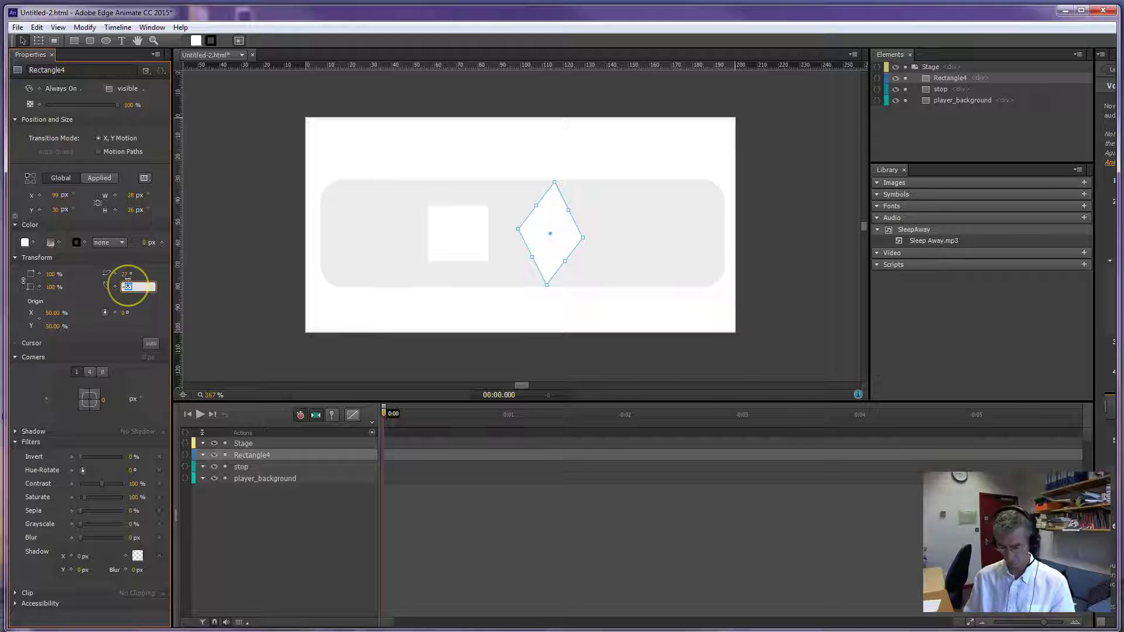
pyautogui.press('Tab')
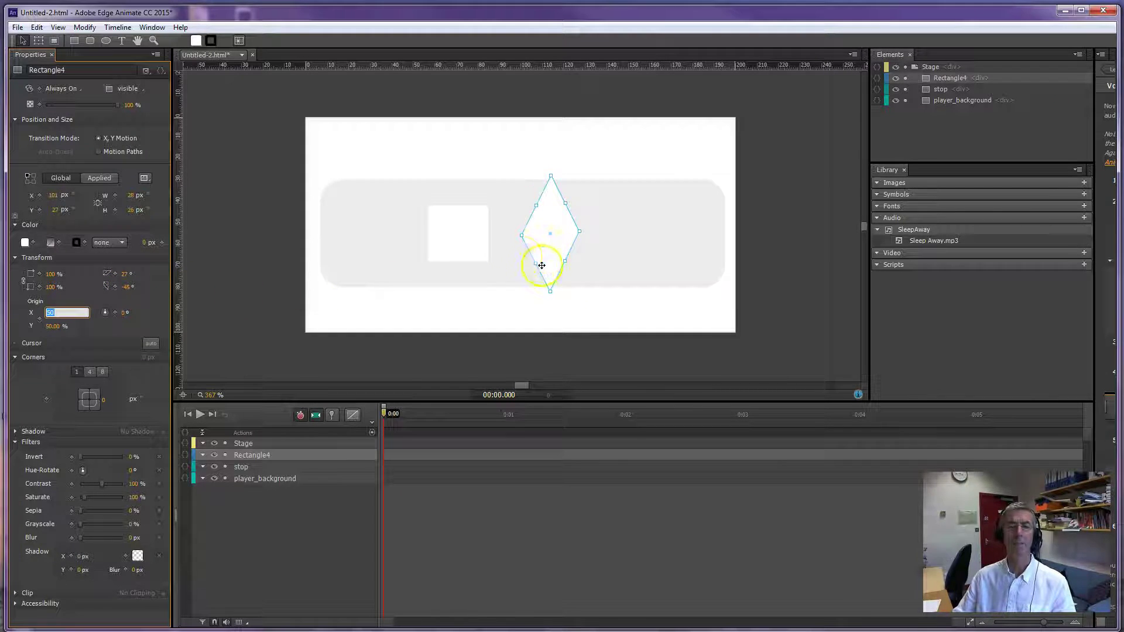
# - Convert the diamond into a symbol named triangle, keeping Autoplay timeline checked
pyautogui.rightClick(542, 241)
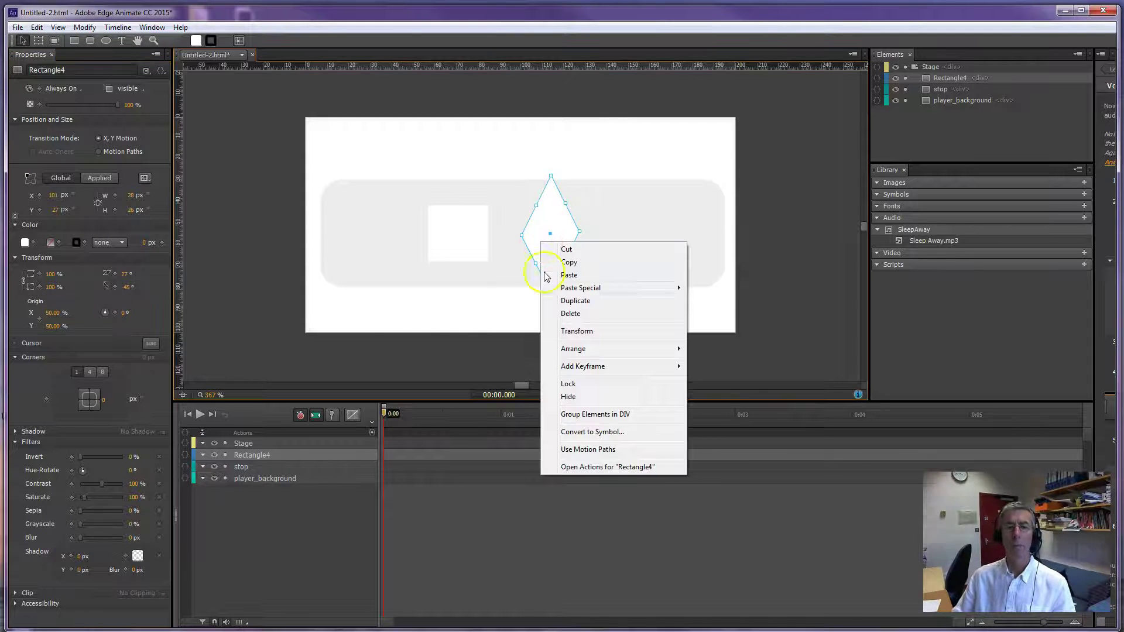
pyautogui.click(579, 432)
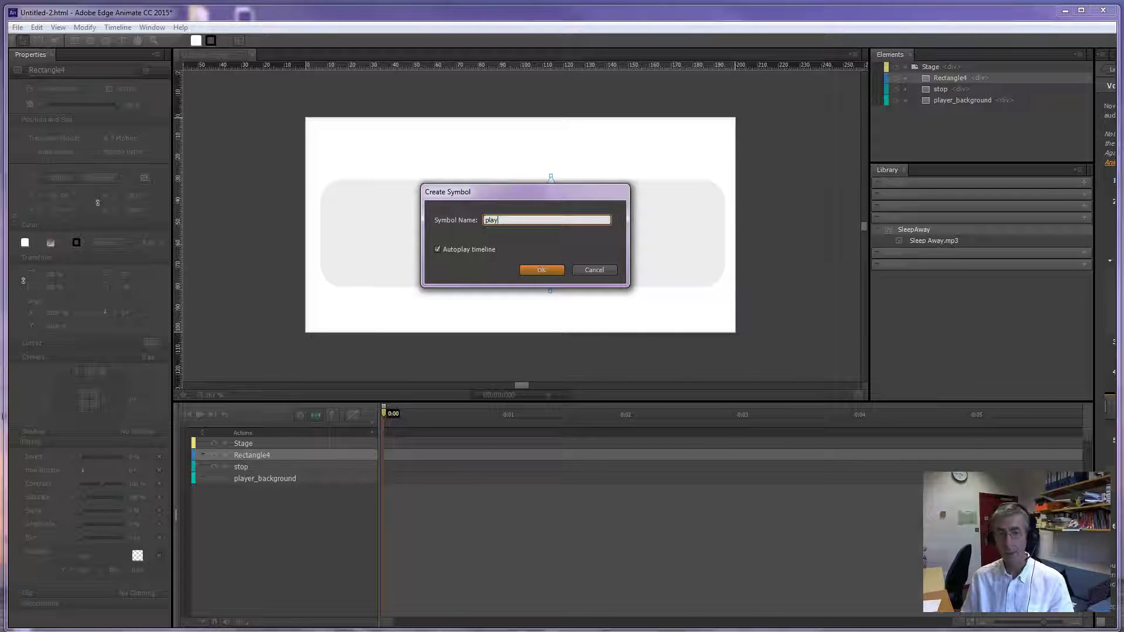
pyautogui.press('BackSpace')
pyautogui.press('BackSpace')
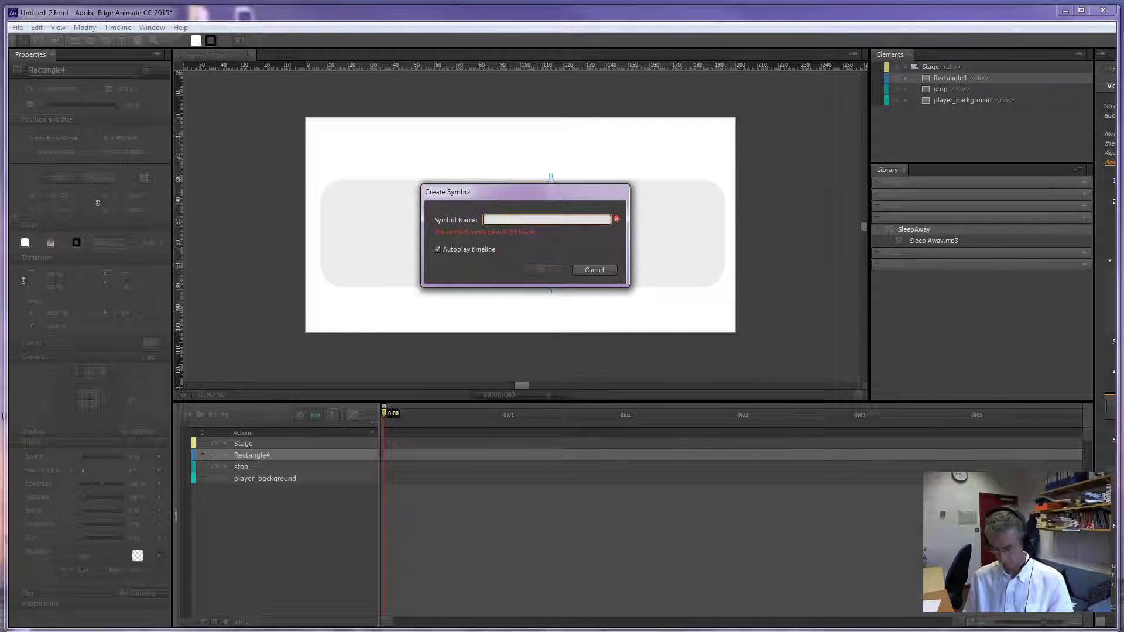
pyautogui.write('triangle')
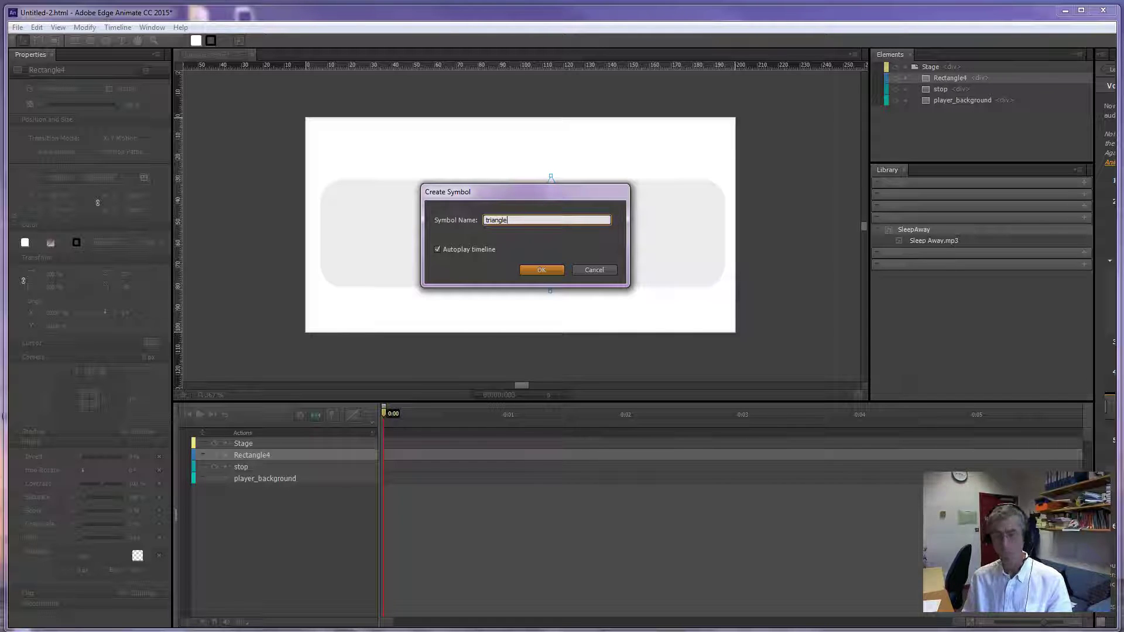
pyautogui.click(539, 271)
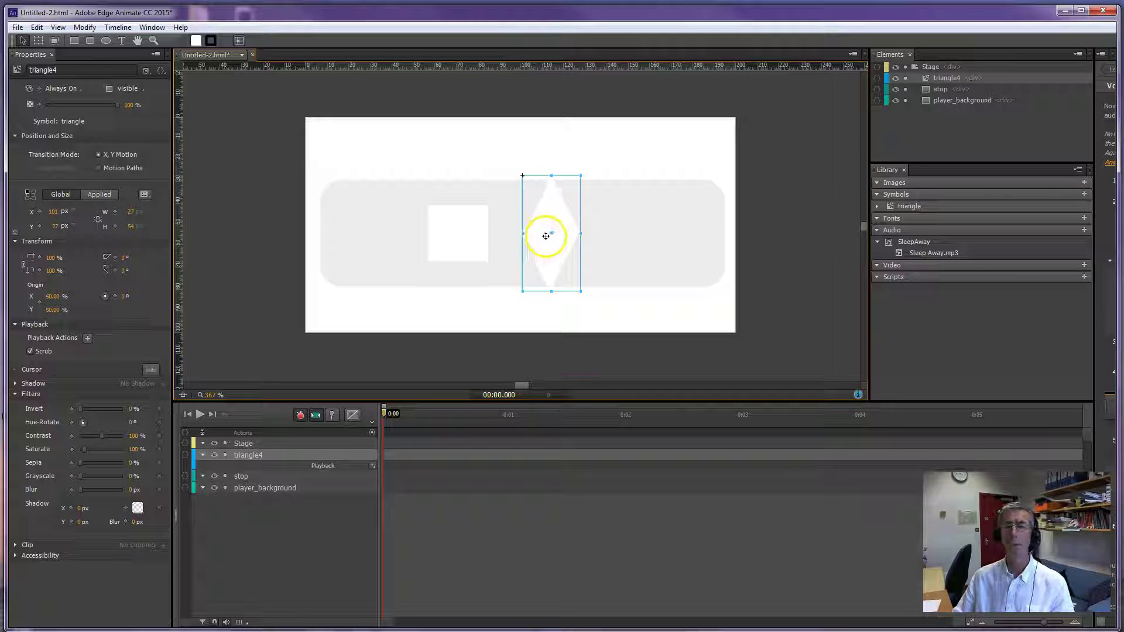
# - Inside the triangle symbol, set Overflow to hidden and reduce its height to 26 px
pyautogui.doubleClick(544, 236)
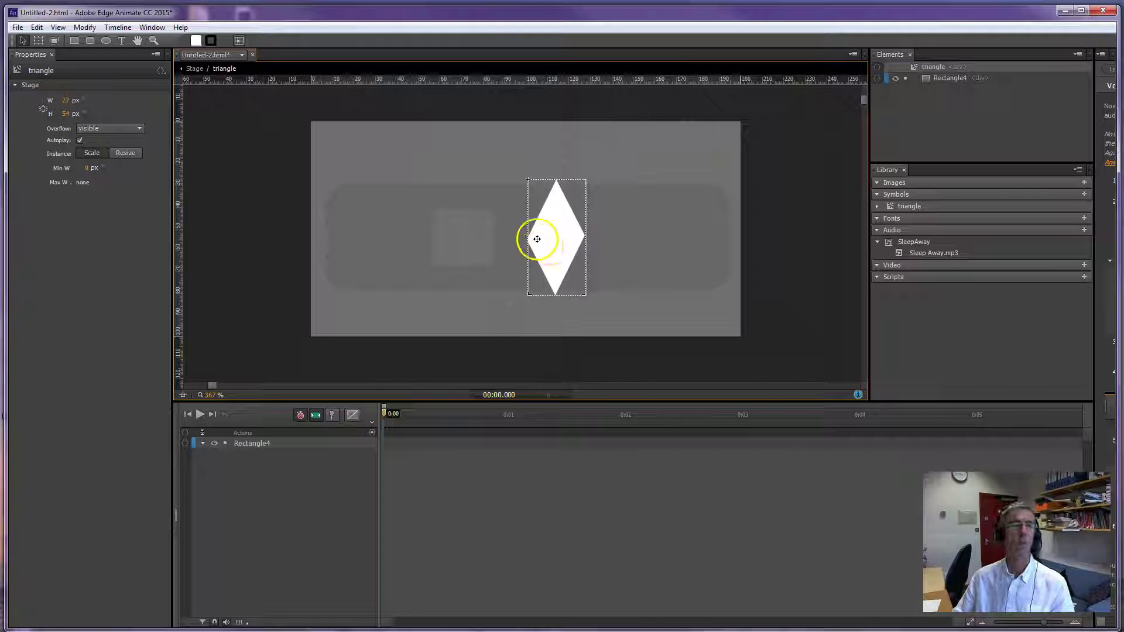
pyautogui.click(139, 128)
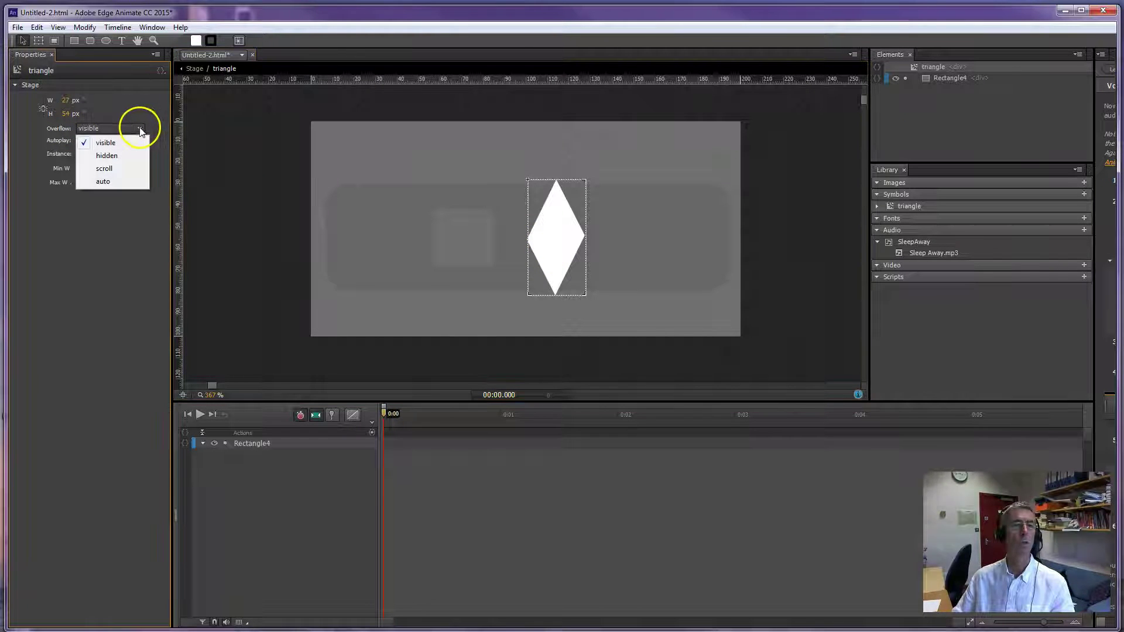
pyautogui.click(115, 156)
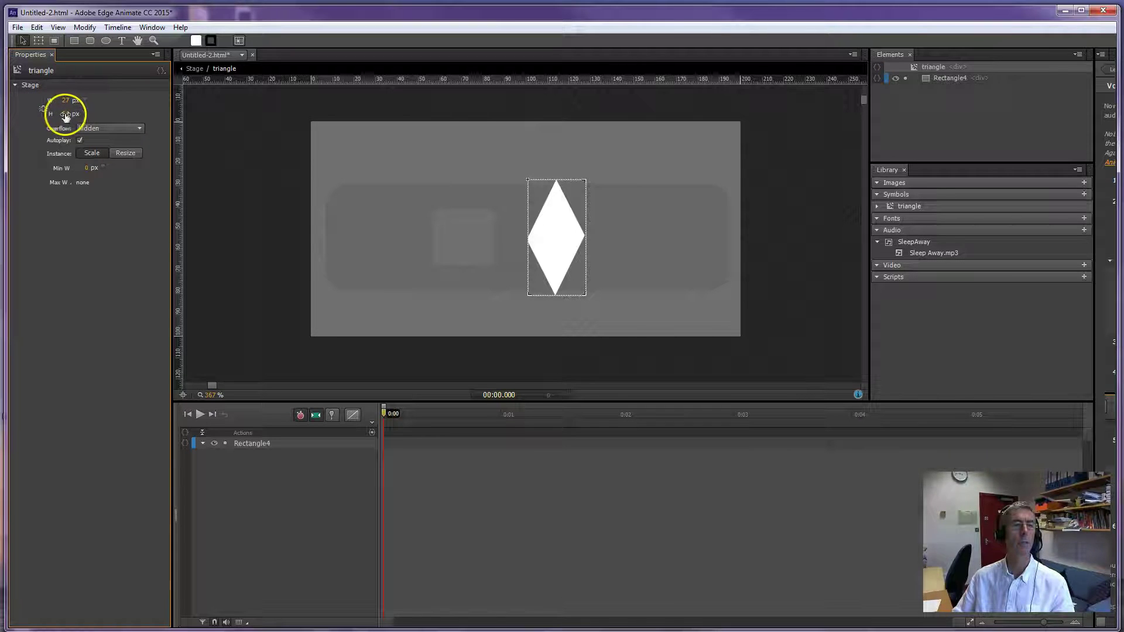
pyautogui.moveTo(63, 114); pyautogui.dragTo(48, 116)
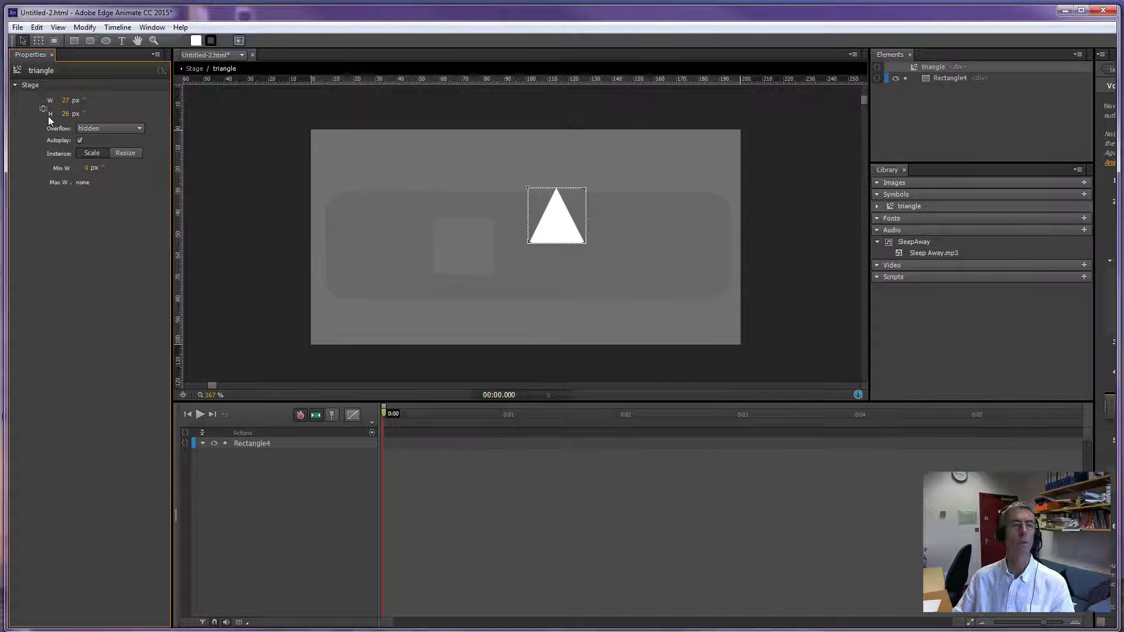
# - Replace triangle4 with a new triangle from the Library, rotated 90° to point right as play
pyautogui.click(195, 69)
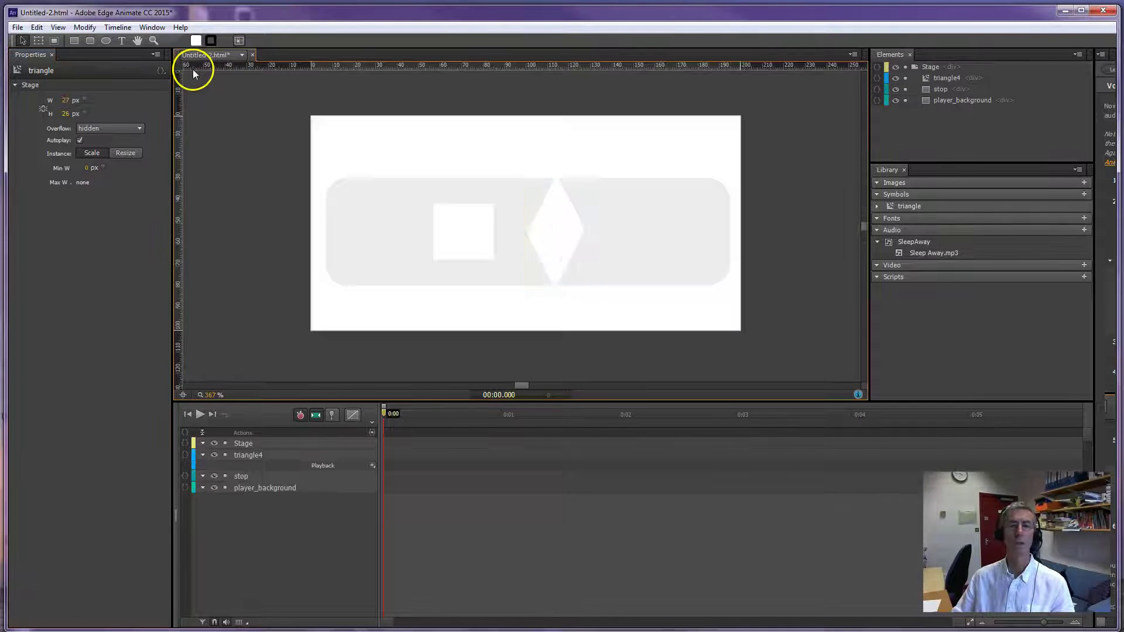
pyautogui.press('Delete')
pyautogui.click(545, 273)
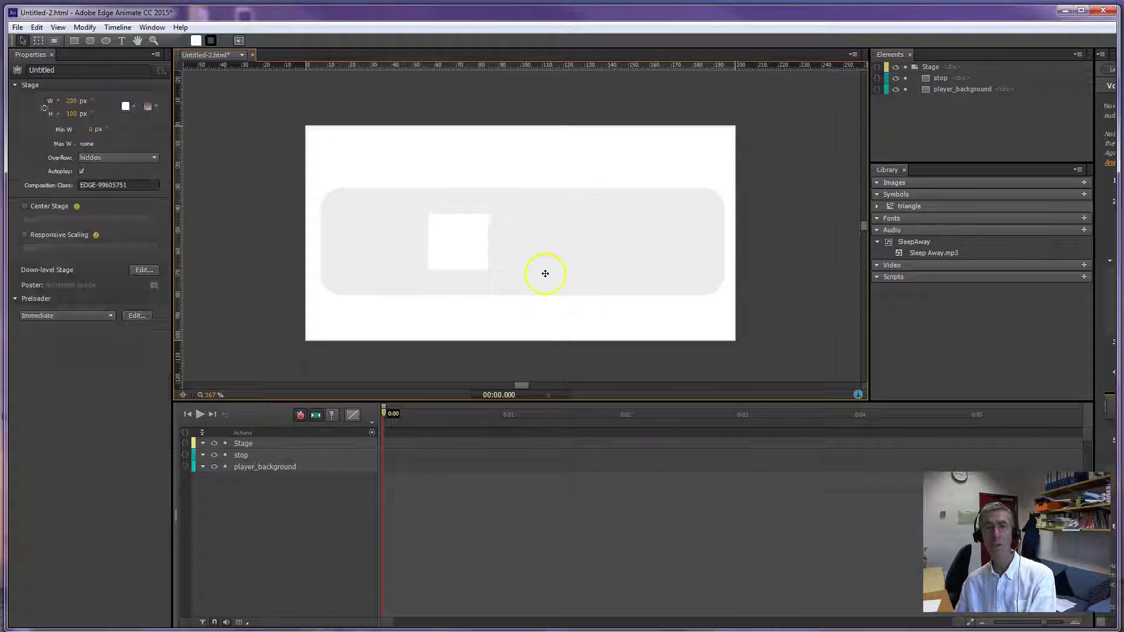
pyautogui.moveTo(891, 206); pyautogui.dragTo(566, 250)
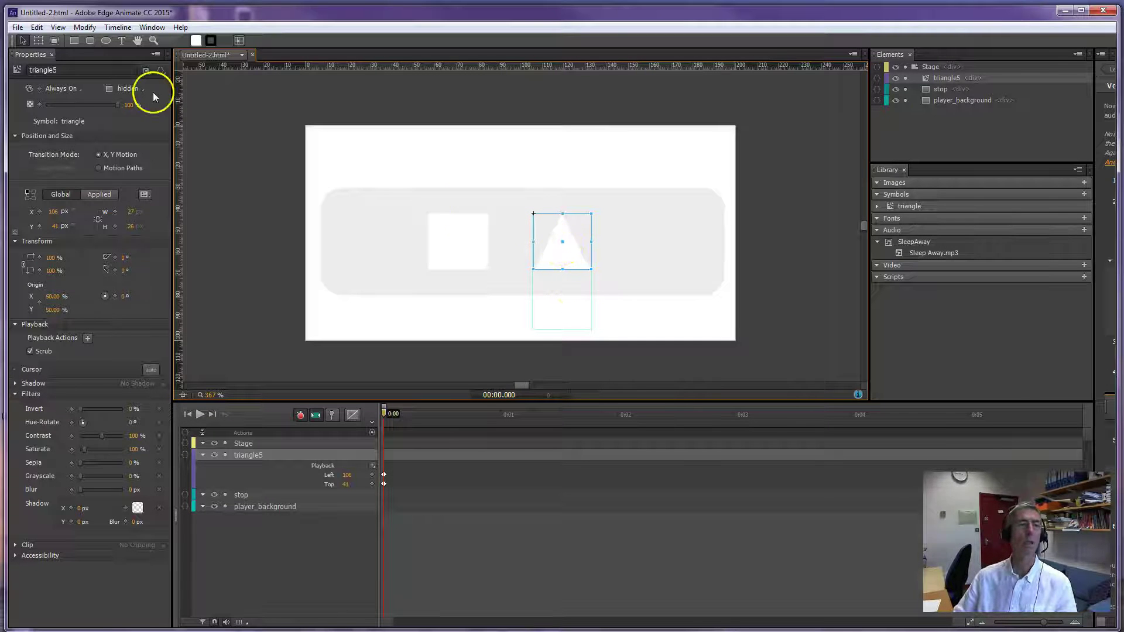
pyautogui.click(38, 41)
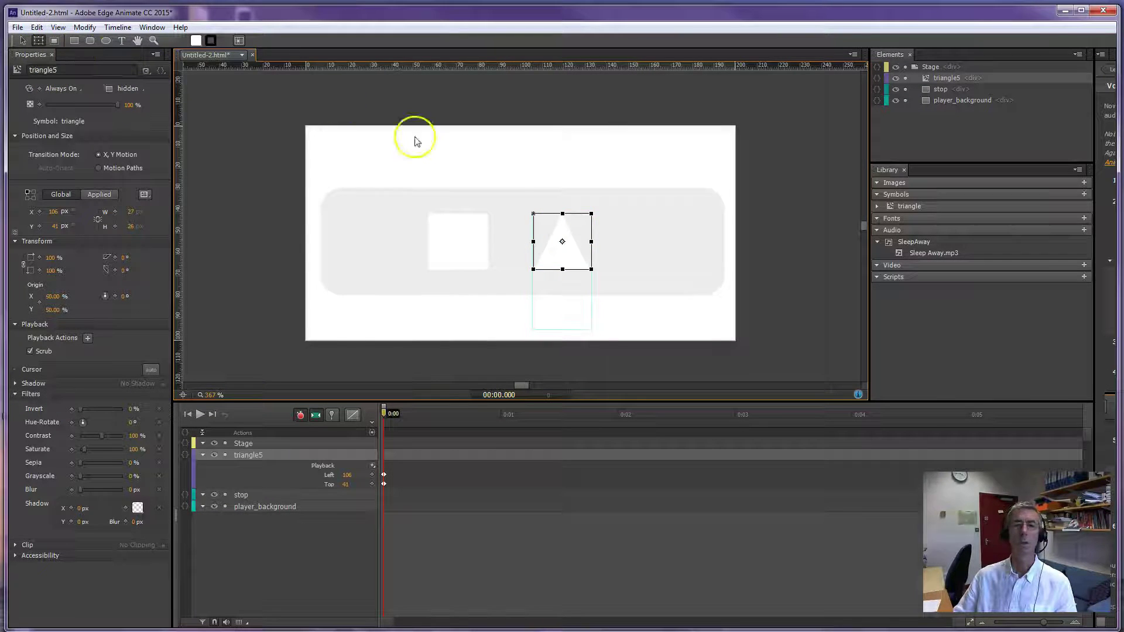
pyautogui.moveTo(528, 208); pyautogui.dragTo(593, 224)
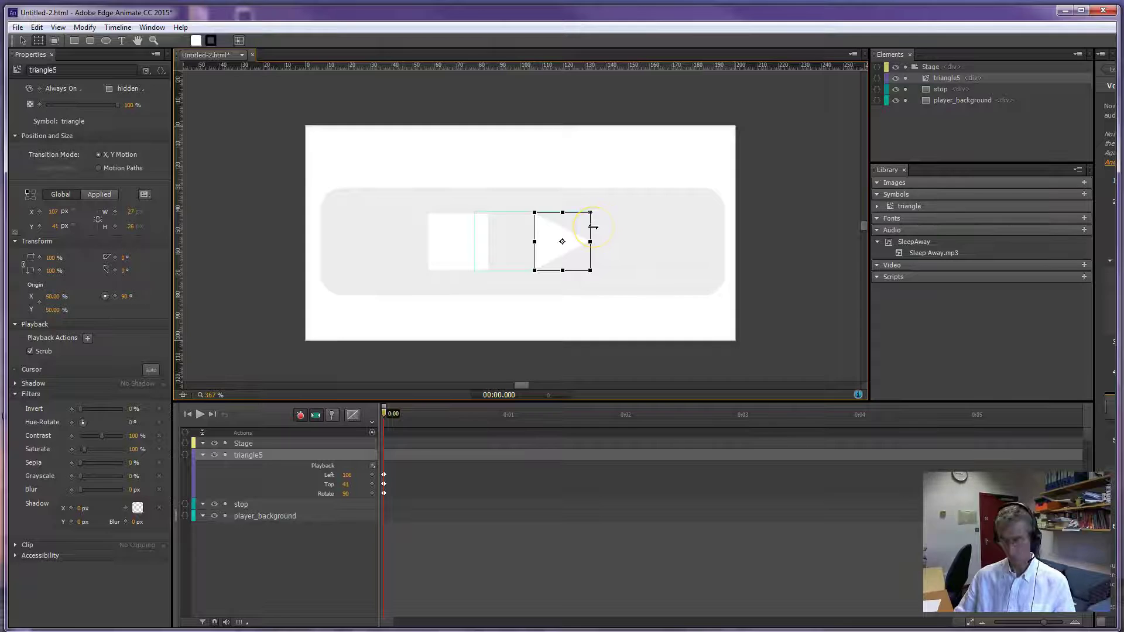
# - Paste a narrow triangle copy right of play and duplicate it into a double fast-forward arrow
pyautogui.rightClick(561, 235)
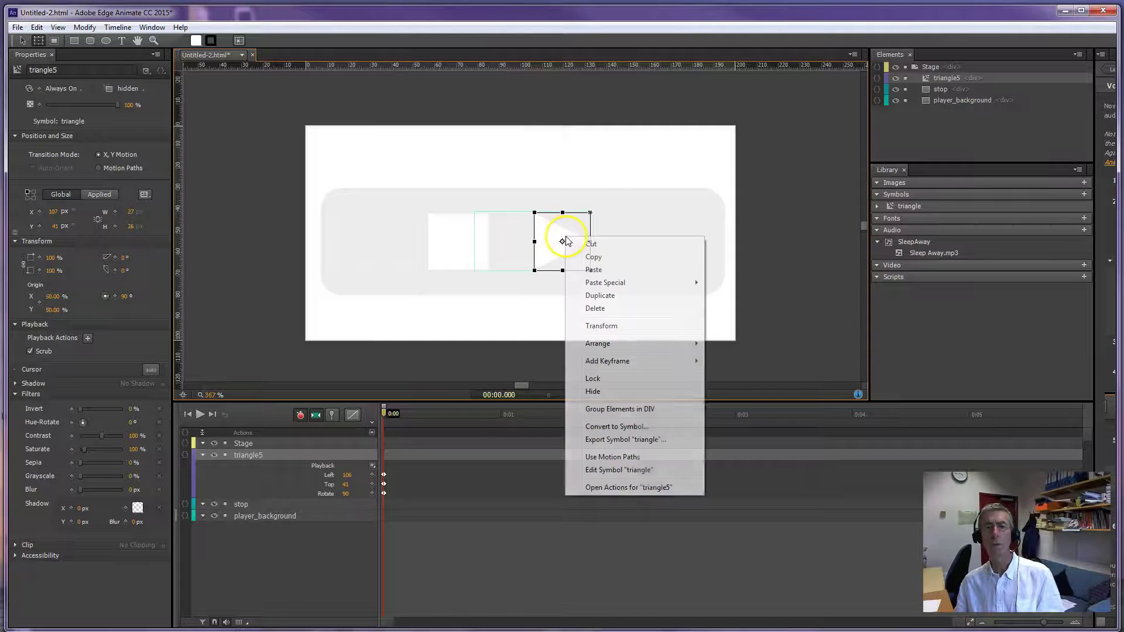
pyautogui.click(592, 258)
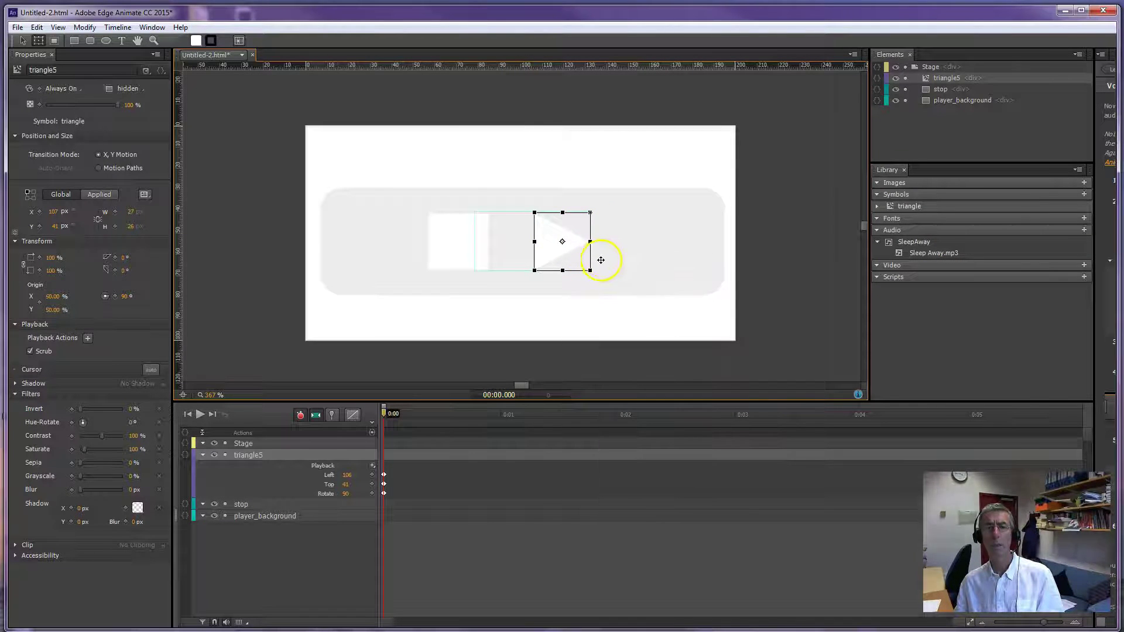
pyautogui.click(615, 254)
pyautogui.click(572, 242)
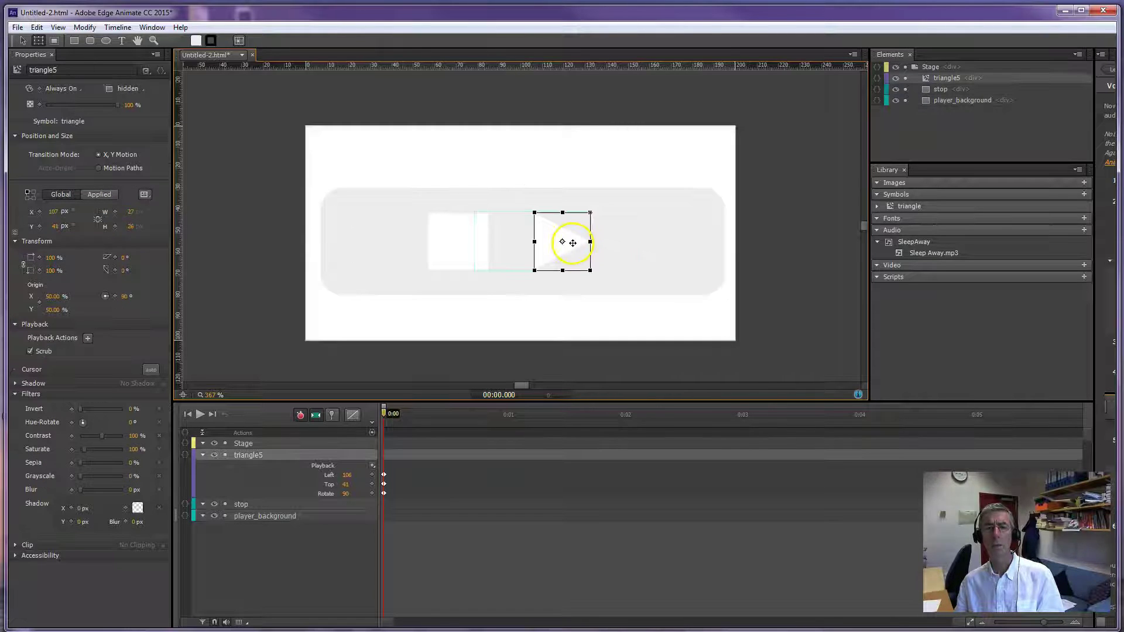
pyautogui.click(604, 309)
pyautogui.rightClick(607, 307)
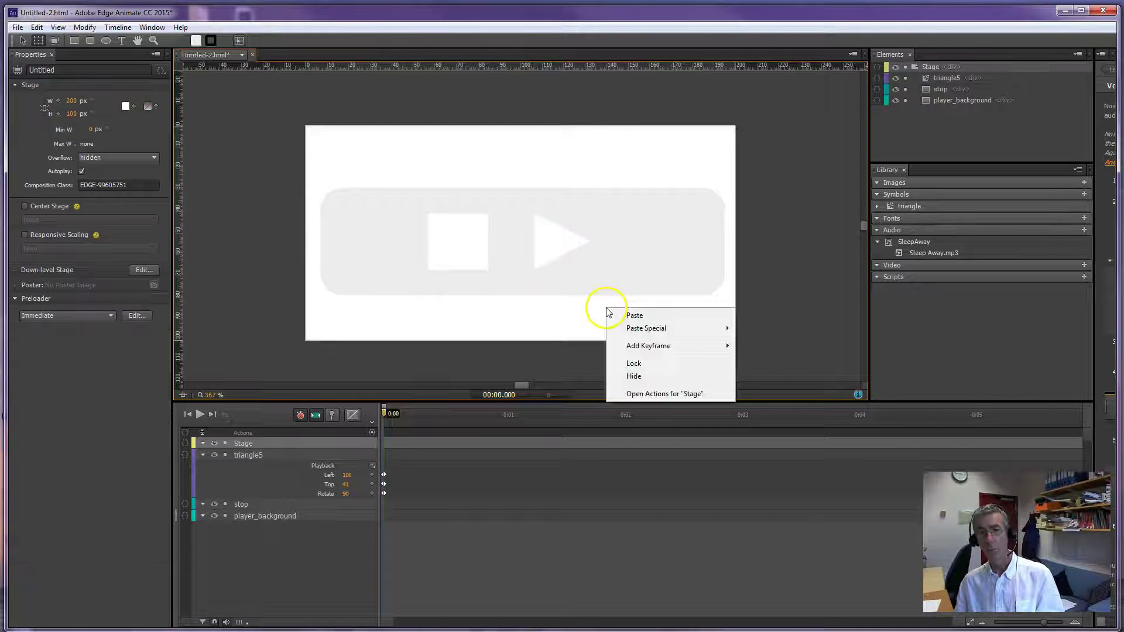
pyautogui.click(628, 316)
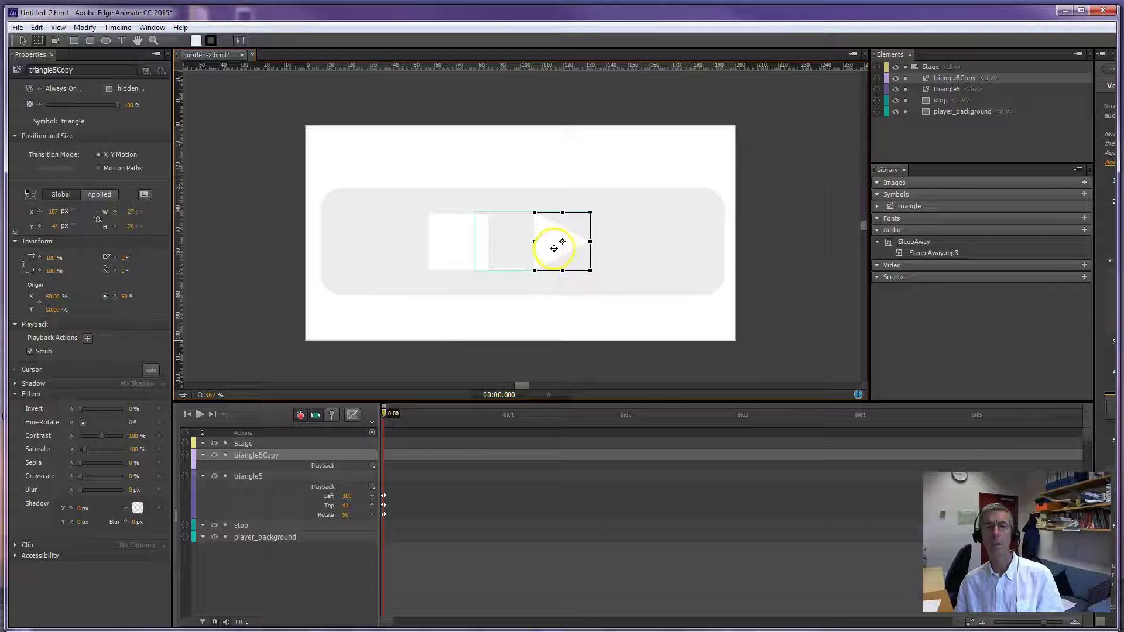
pyautogui.moveTo(557, 243); pyautogui.dragTo(644, 241)
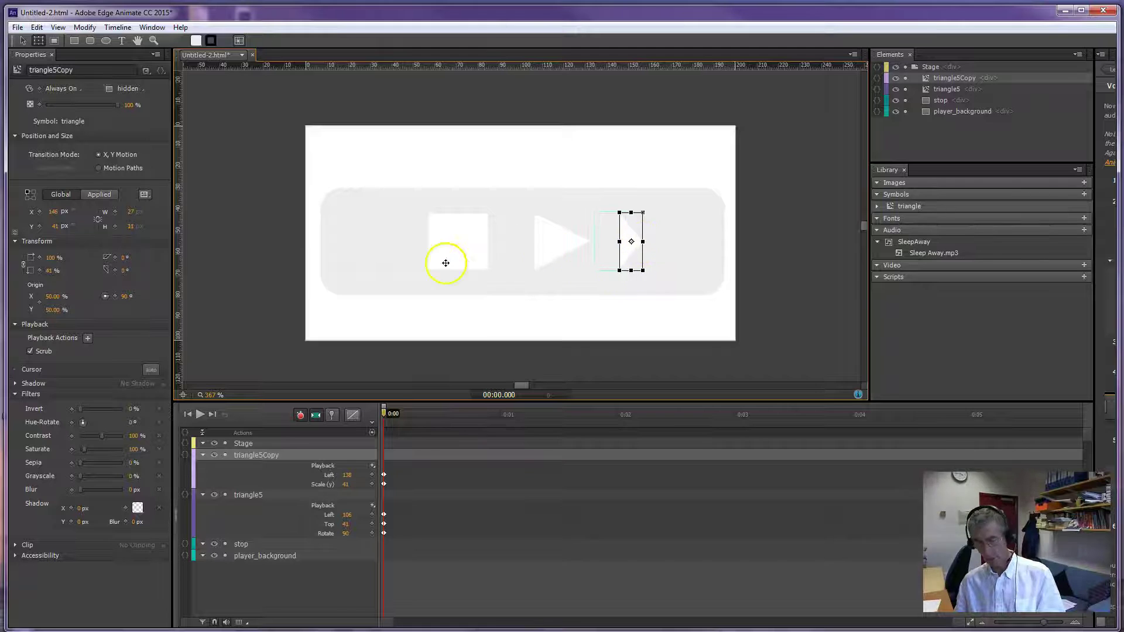
pyautogui.hotkey('ctrl', 'd')
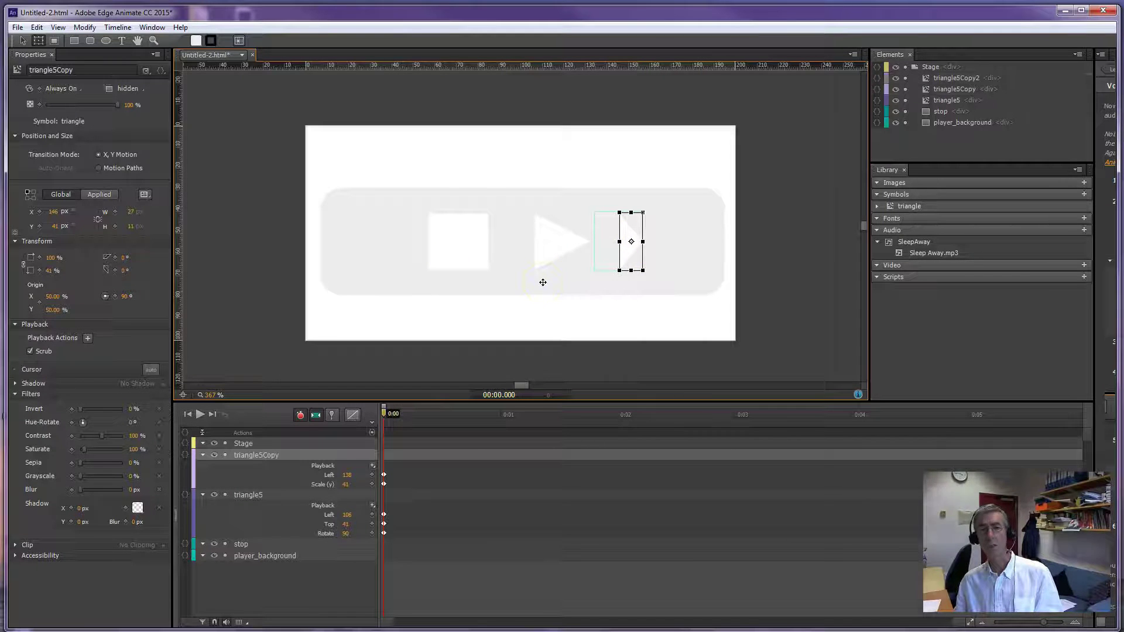
pyautogui.moveTo(632, 248); pyautogui.dragTo(652, 253)
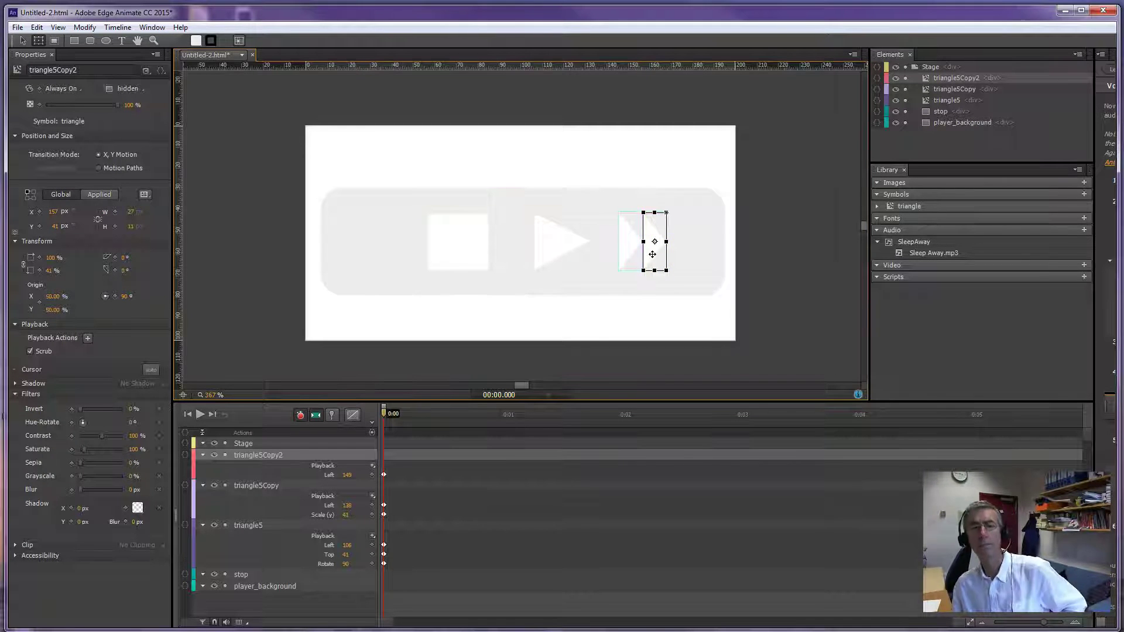
# - Duplicate the play triangle left of the stop square as the back arrow, then select the buttons
pyautogui.click(553, 230)
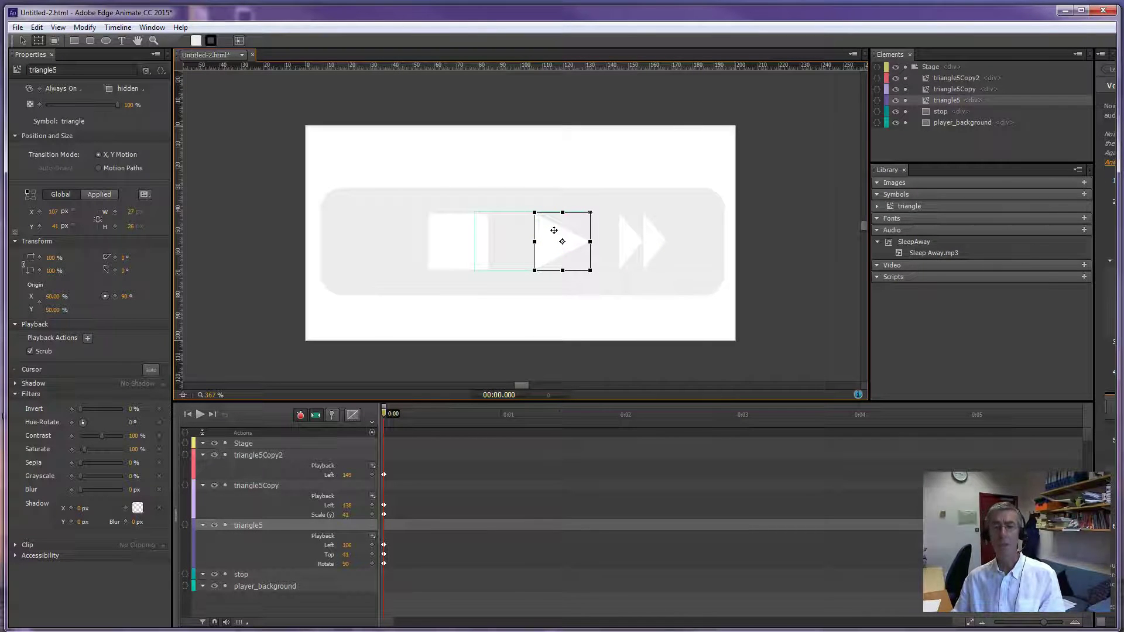
pyautogui.hotkey('ctrl', 'd')
pyautogui.moveTo(554, 230); pyautogui.dragTo(355, 278)
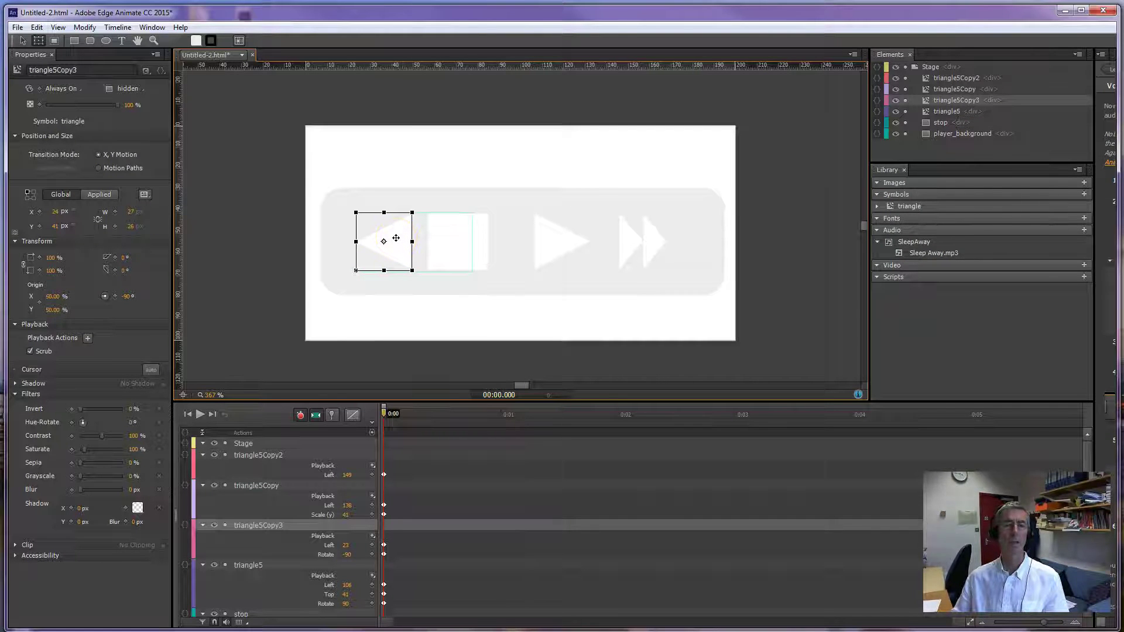
pyautogui.click(478, 237)
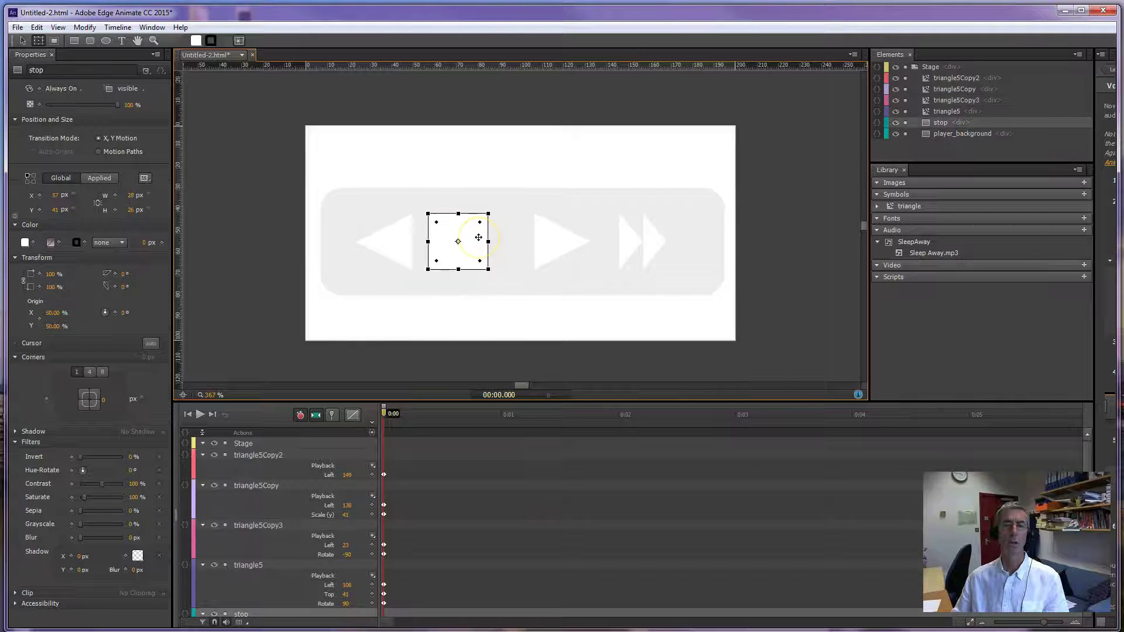
pyautogui.click(549, 242)
pyautogui.click(637, 241)
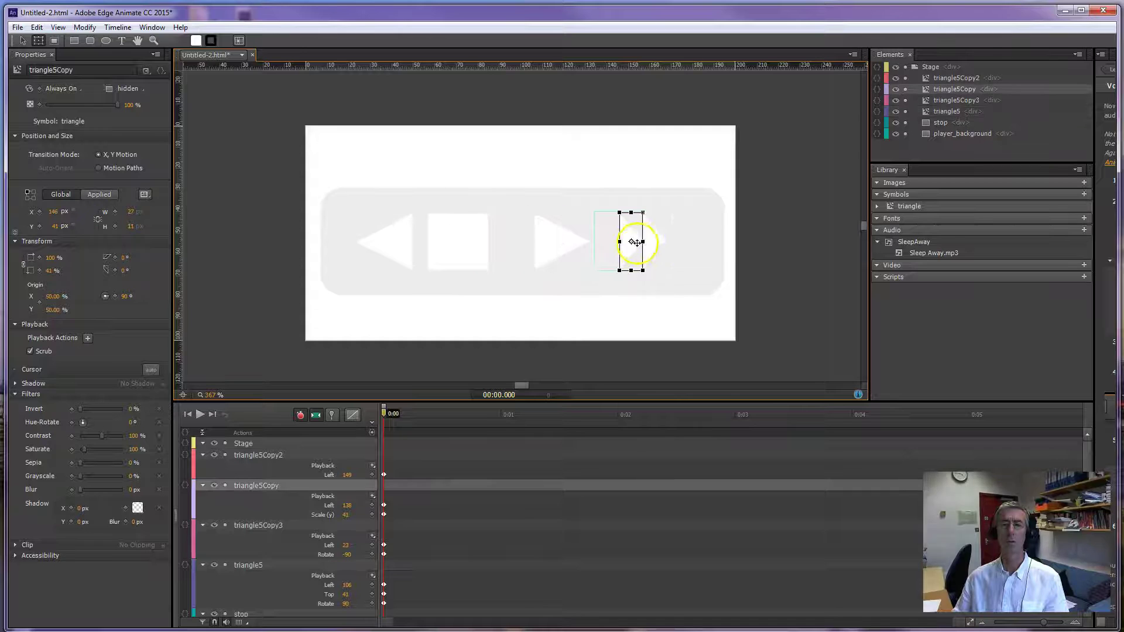
pyautogui.keyDown('shift'); pyautogui.click(652, 243); pyautogui.keyUp('shift')
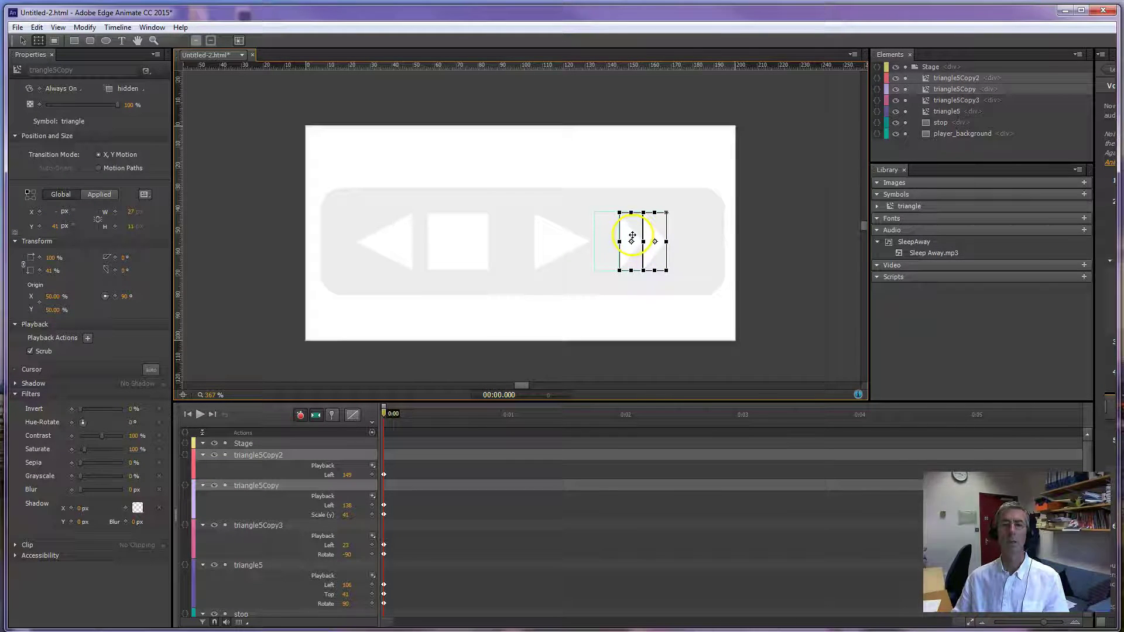
# - Group the two fast-forward triangles in a DIV and set all four buttons' cursor to pointer
pyautogui.rightClick(631, 236)
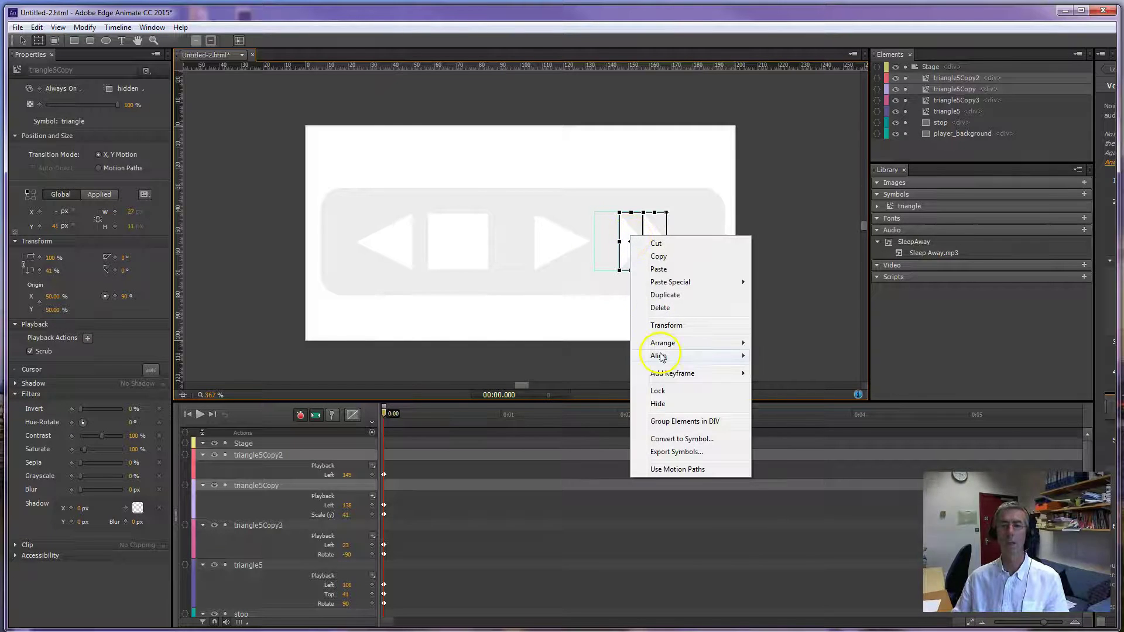
pyautogui.click(666, 422)
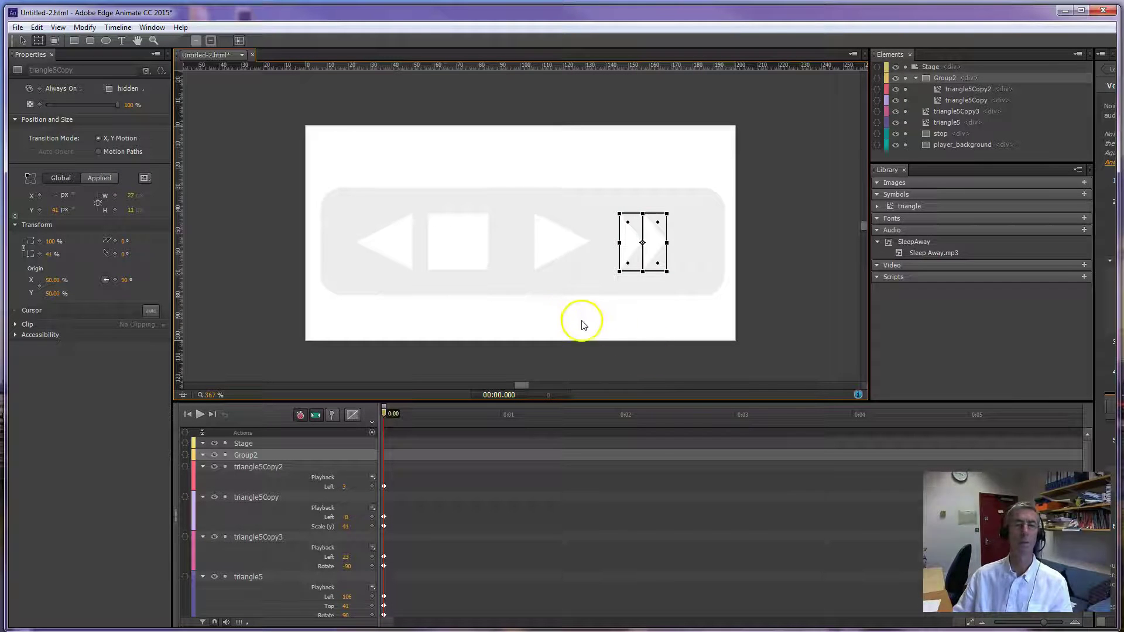
pyautogui.click(385, 242)
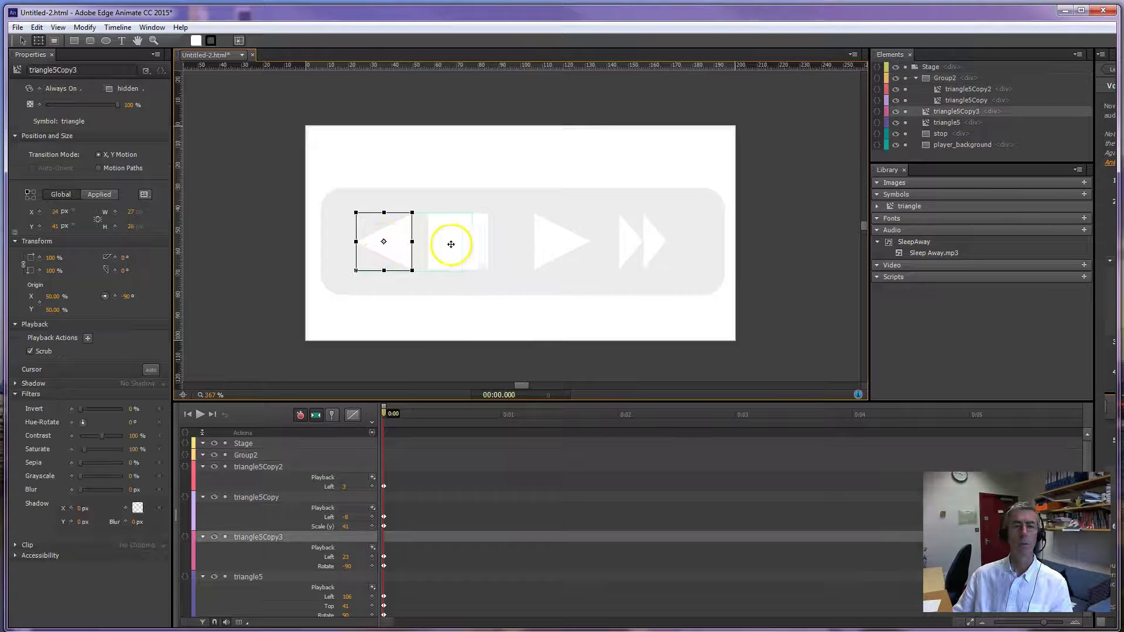
pyautogui.keyDown('shift'); pyautogui.click(553, 253); pyautogui.keyUp('shift')
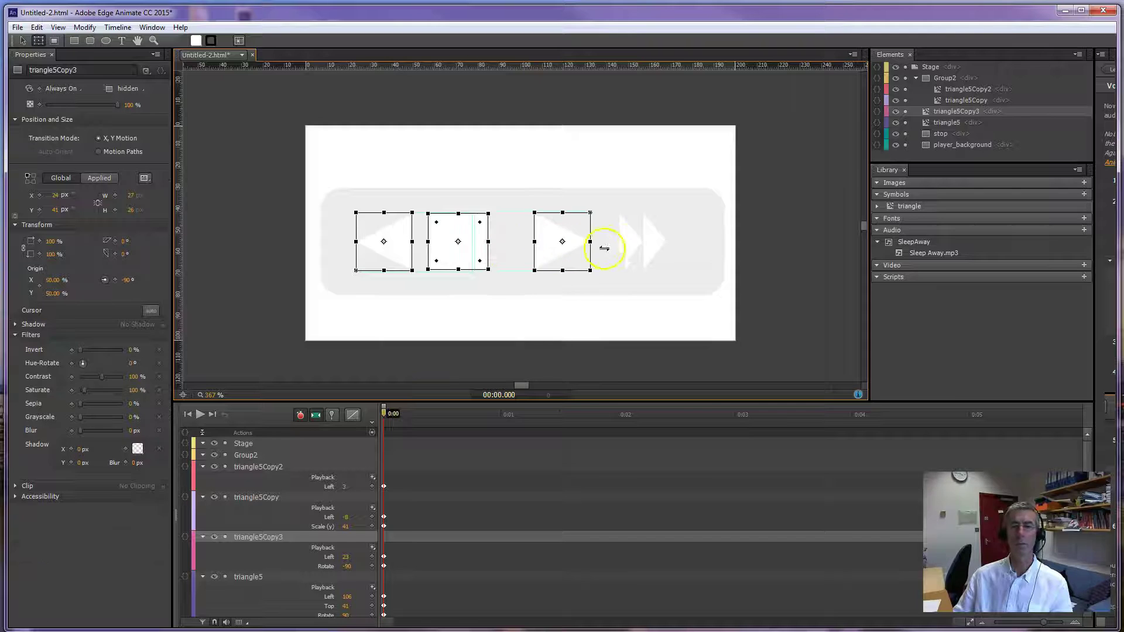
pyautogui.keyDown('shift'); pyautogui.click(637, 241); pyautogui.keyUp('shift')
pyautogui.click(151, 310)
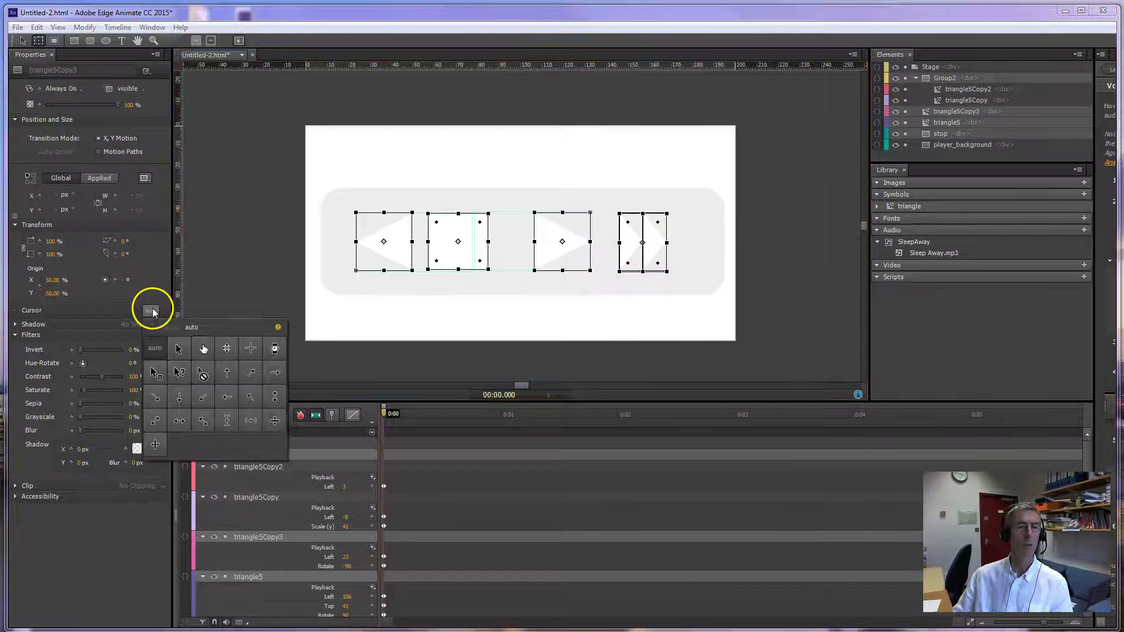
pyautogui.click(204, 349)
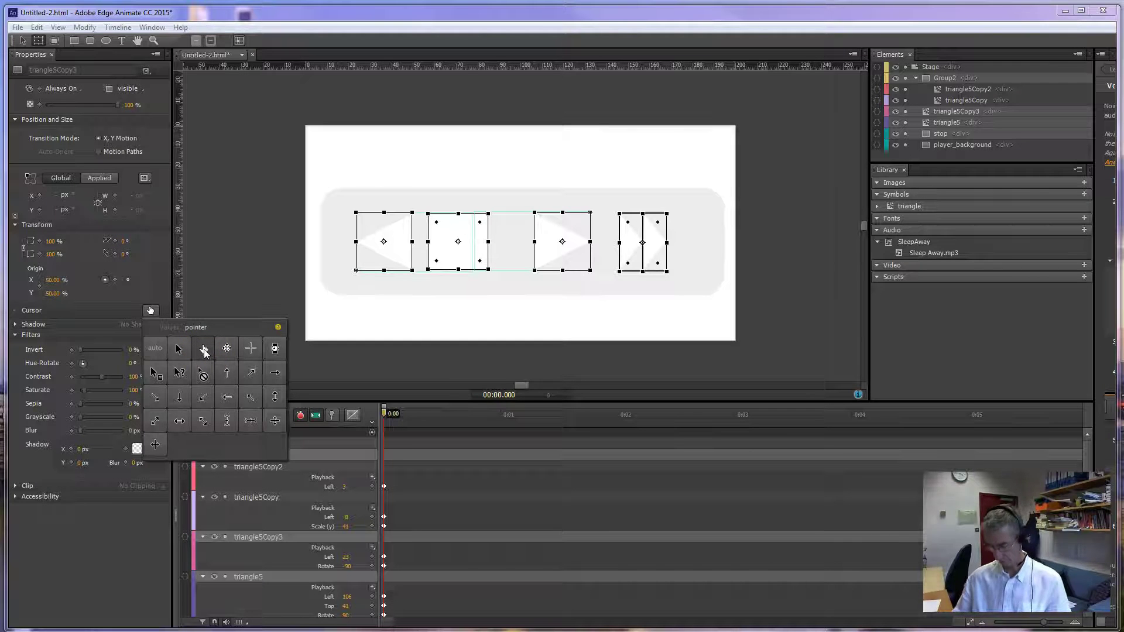
pyautogui.click(204, 350)
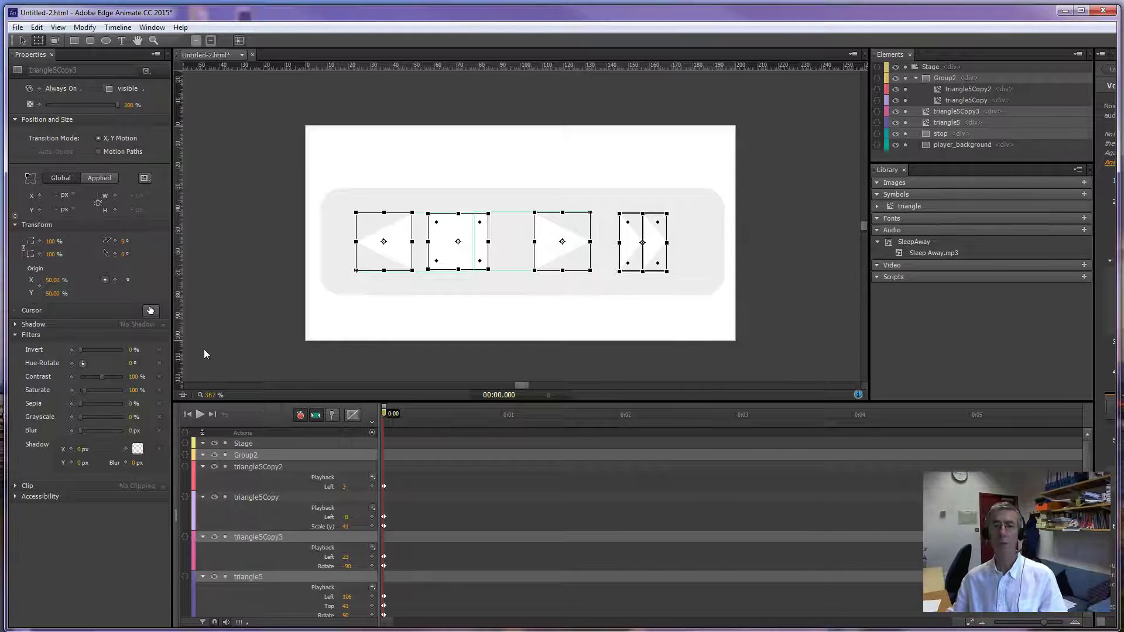
# - Preview the player in Internet Explorer with Ctrl+Enter, then close the browser
pyautogui.click(353, 361)
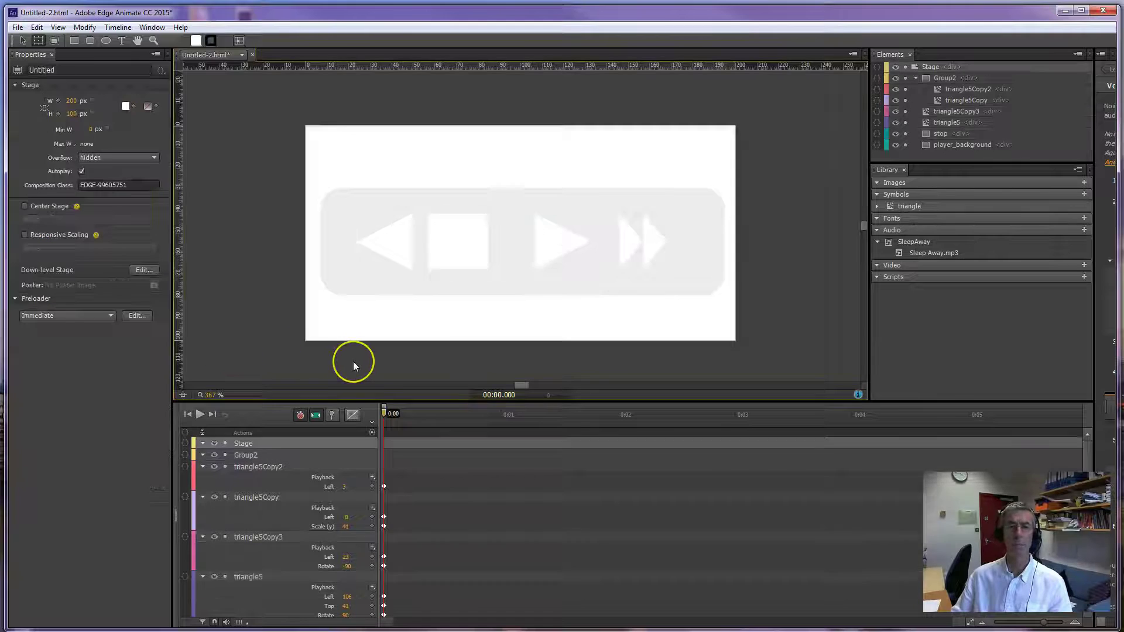
pyautogui.hotkey('ctrl', 'Return')
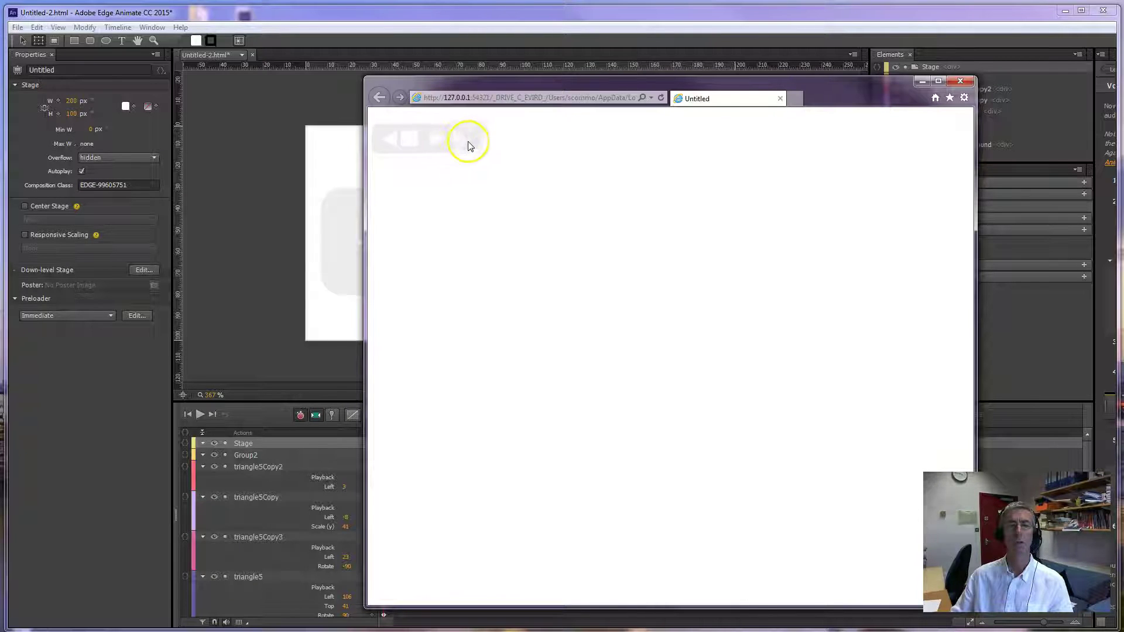
pyautogui.click(959, 81)
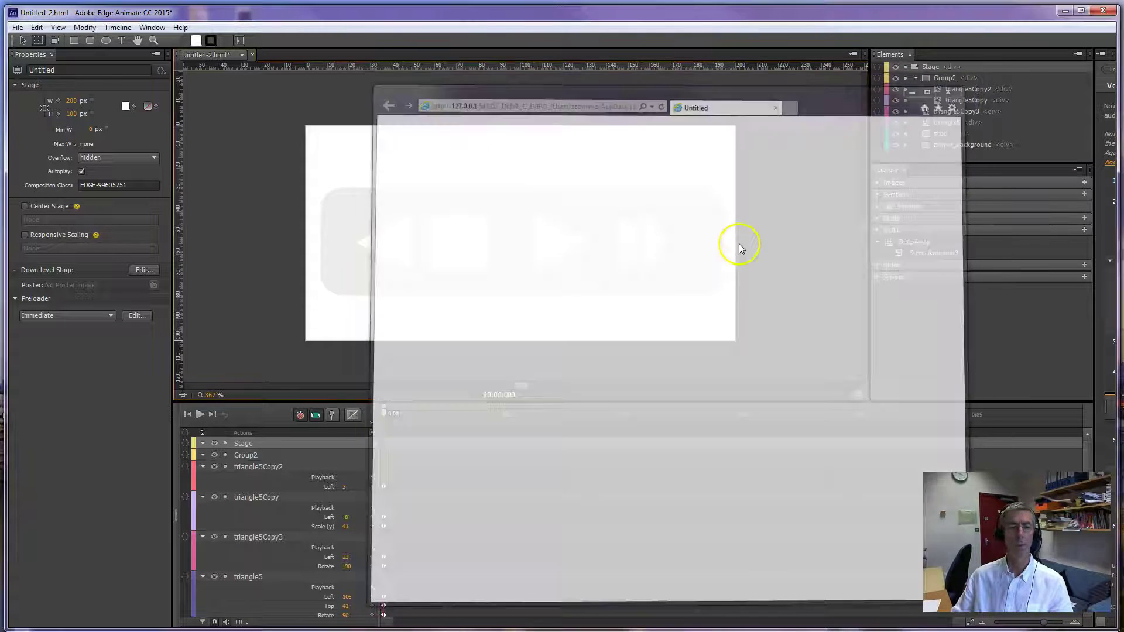
# - Collapse the triangle5Copy2, triangle5Copy, triangle5Copy3 and triangle5 layers in the timeline
pyautogui.click(203, 466)
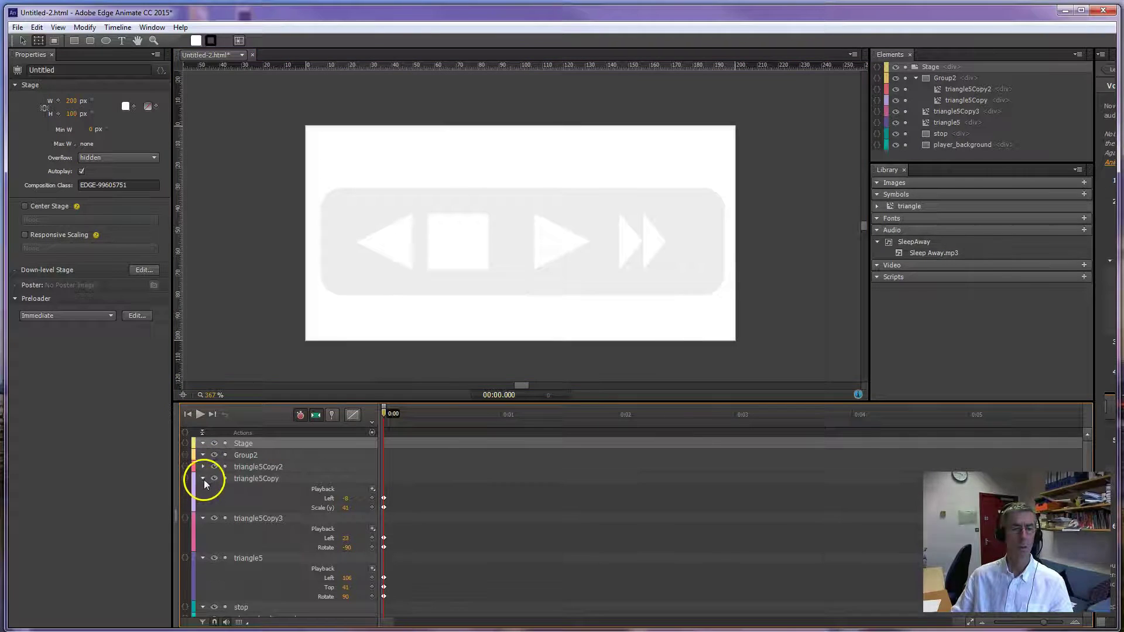
pyautogui.click(203, 479)
pyautogui.click(202, 491)
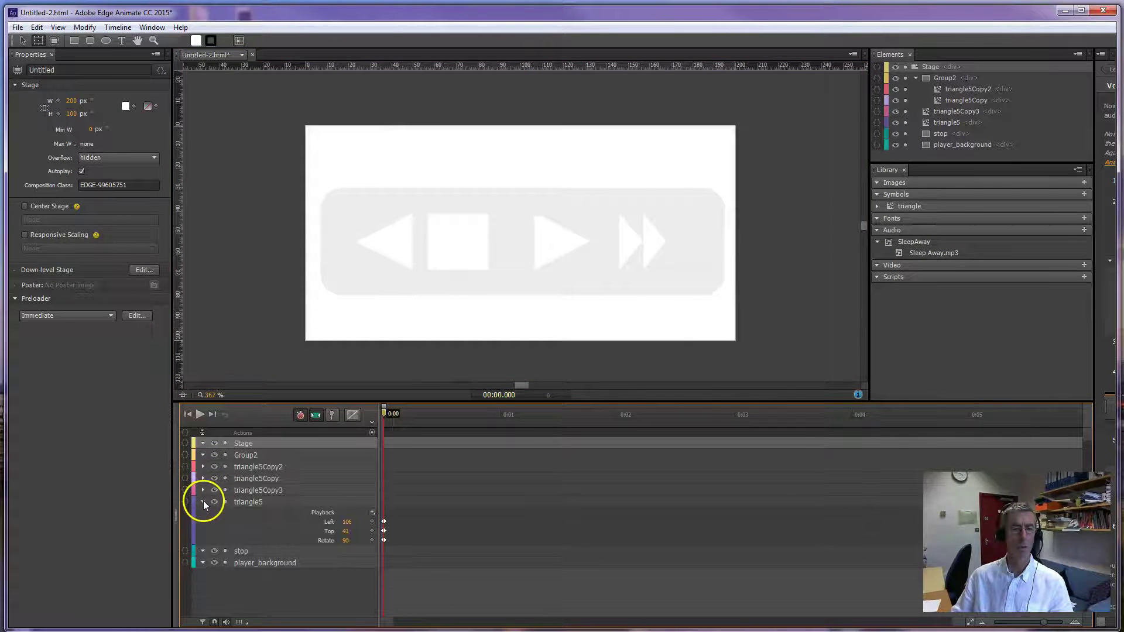
pyautogui.click(203, 502)
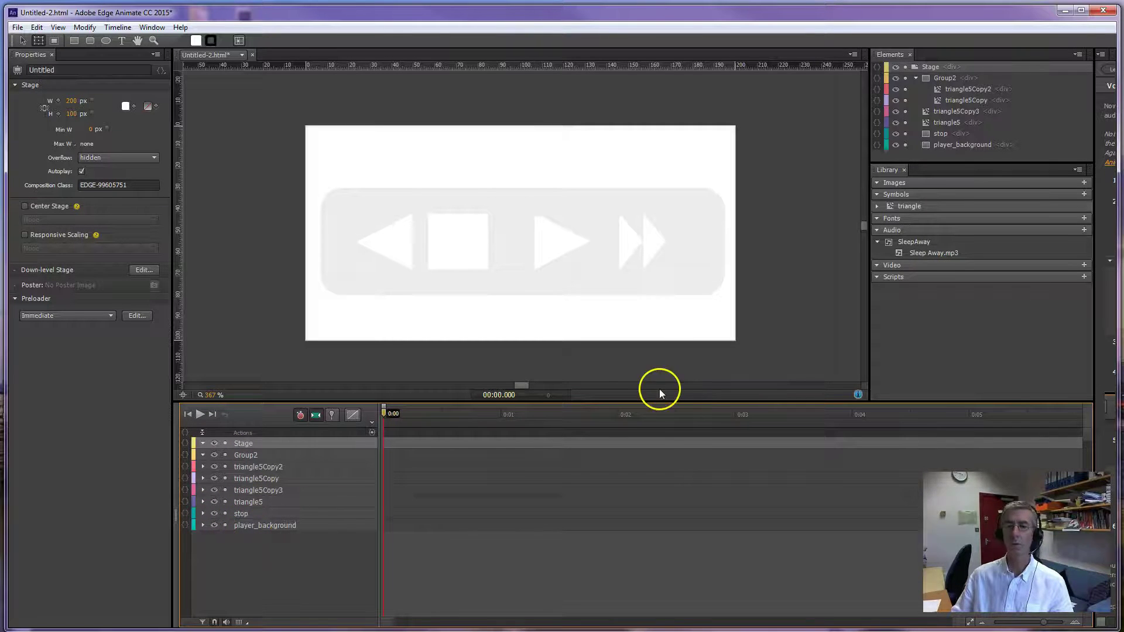
# - Drag SleepAway from the Library Audio section onto the stage, then select the play triangle
pyautogui.moveTo(891, 240); pyautogui.dragTo(469, 350)
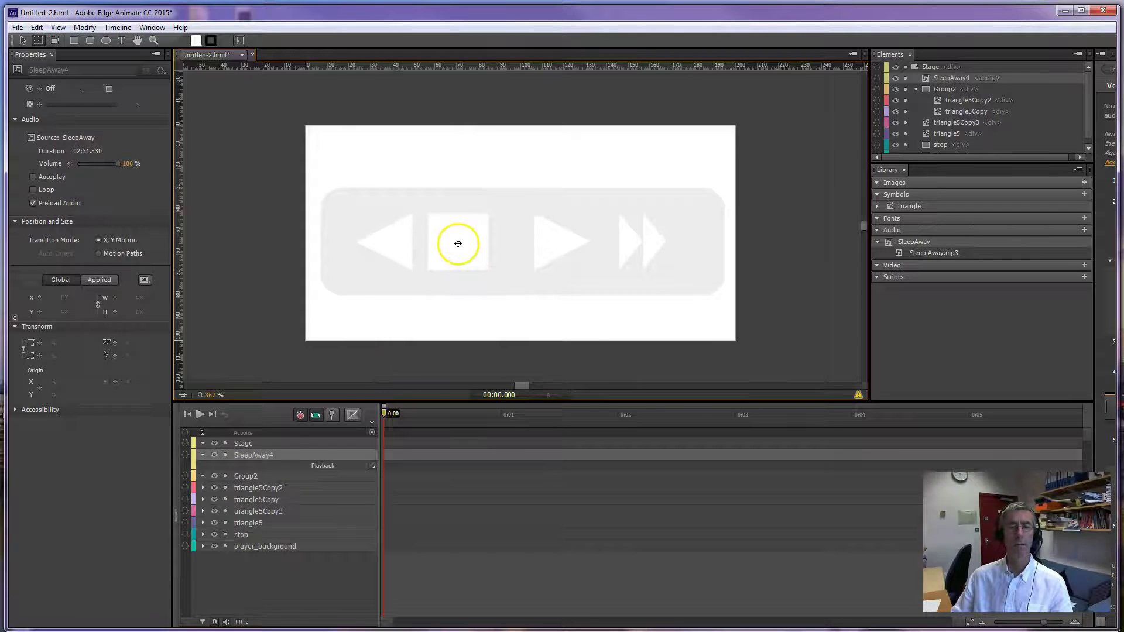
pyautogui.click(549, 240)
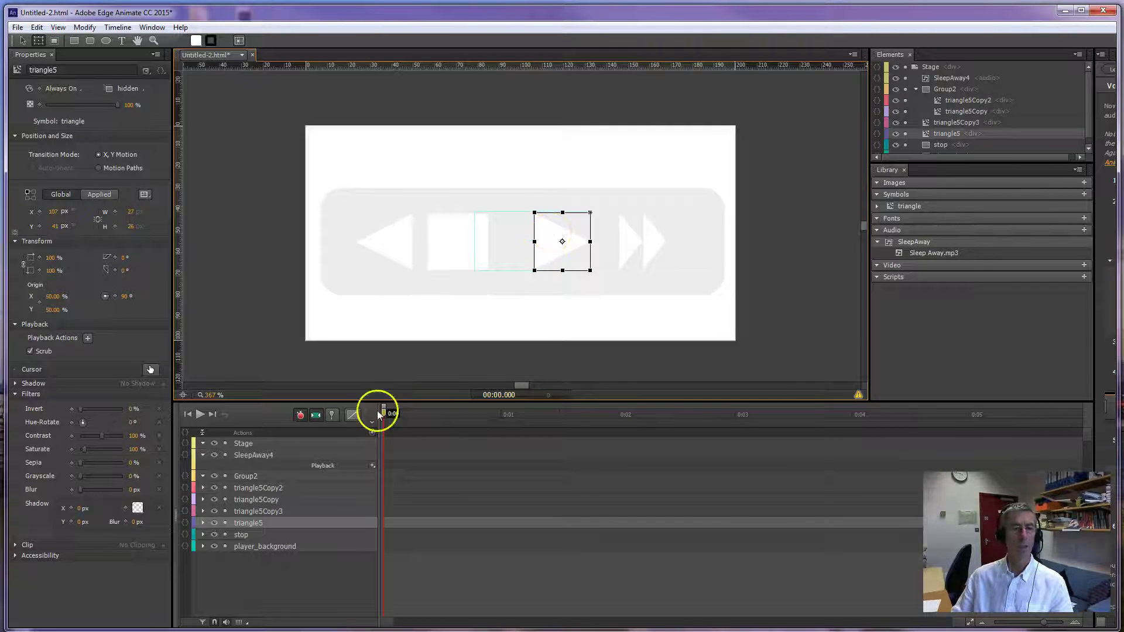
# - Give the play triangle a click action that plays the SleepAway4 audio
pyautogui.click(184, 523)
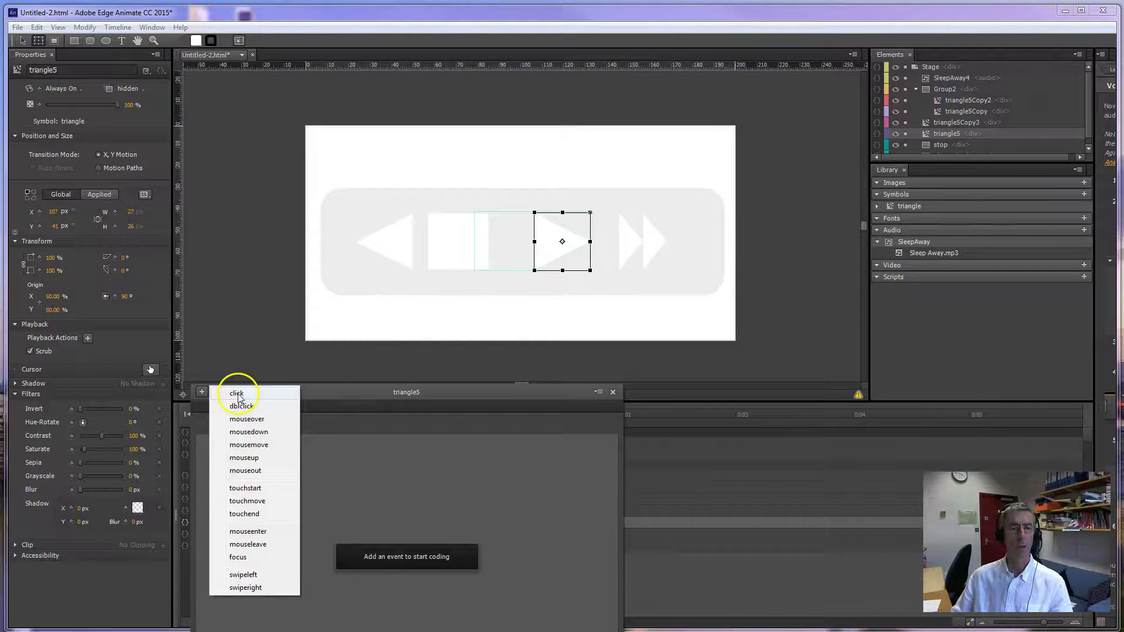
pyautogui.click(237, 394)
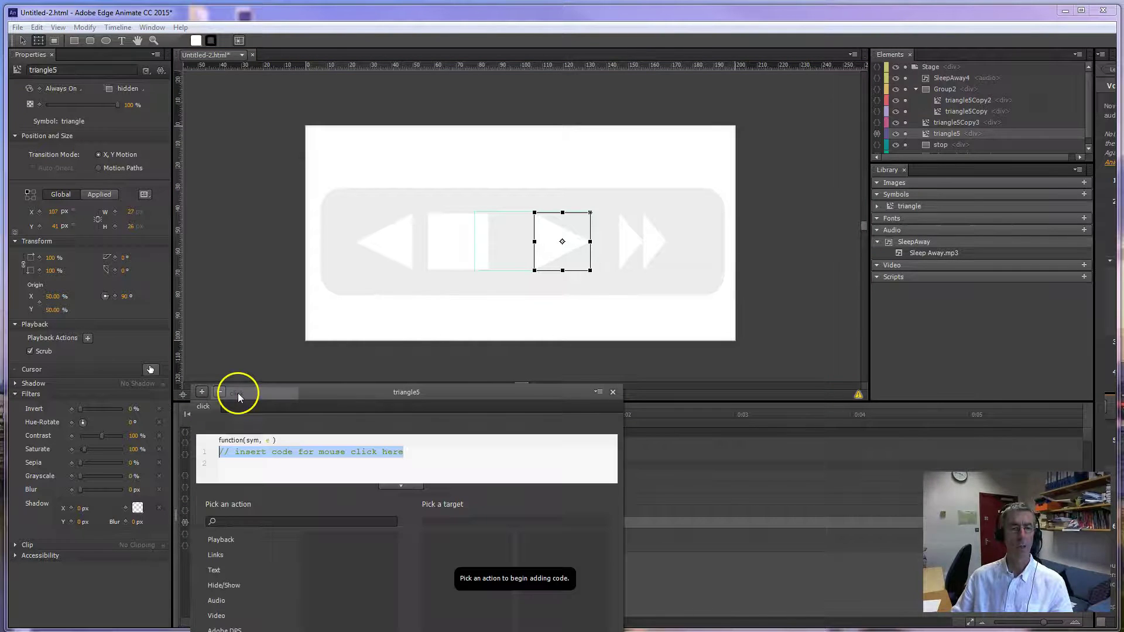
pyautogui.click(221, 606)
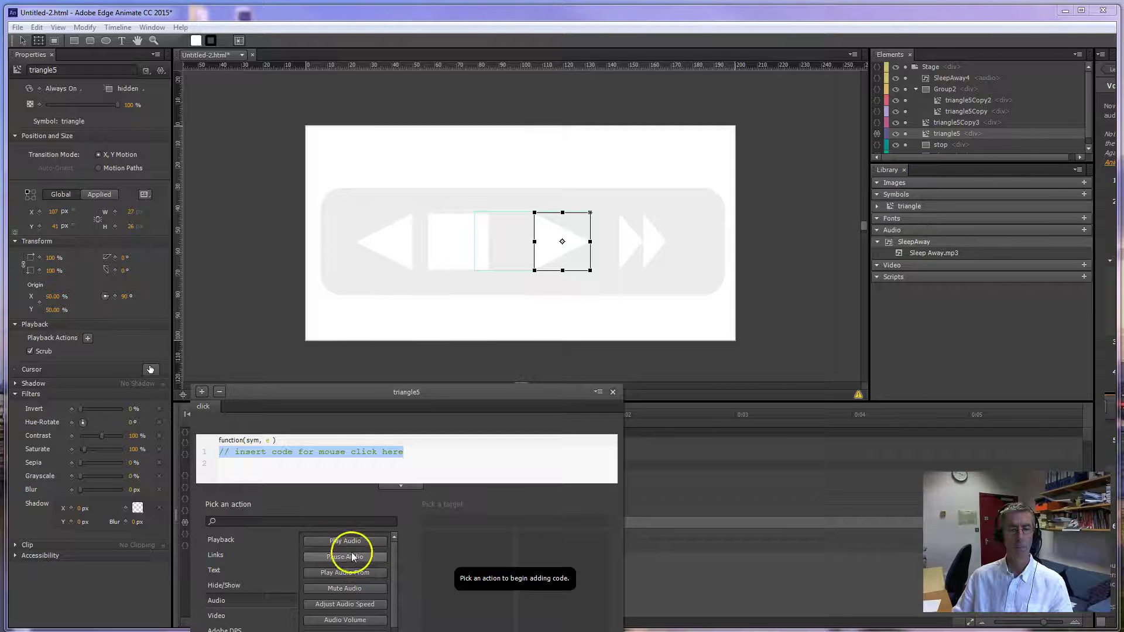
pyautogui.click(353, 543)
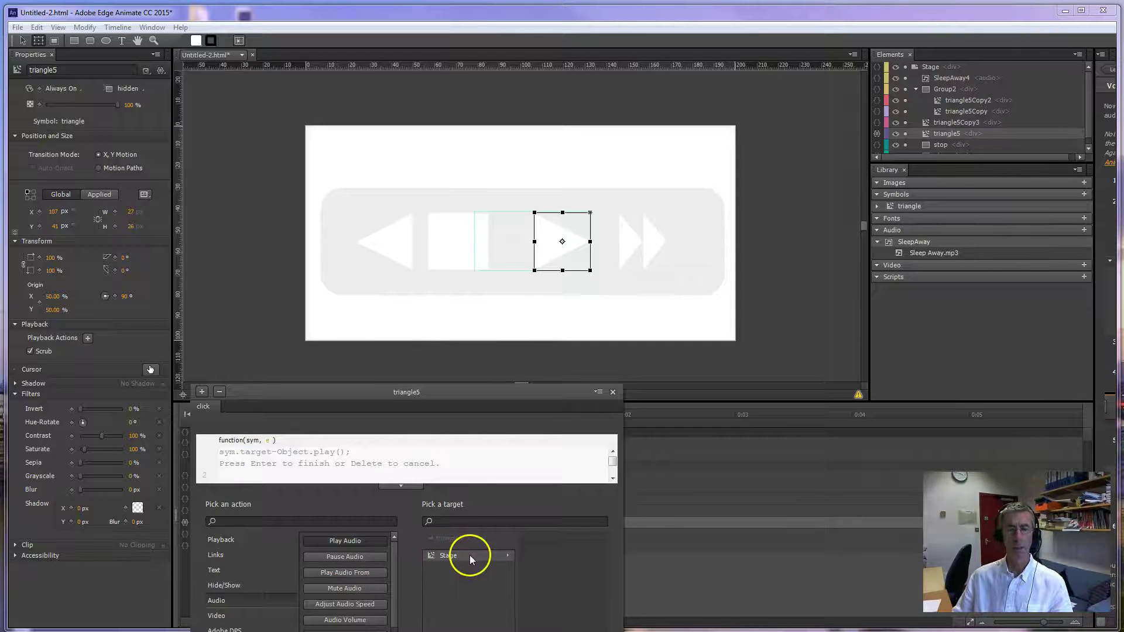
pyautogui.moveTo(470, 555)
pyautogui.click(553, 537)
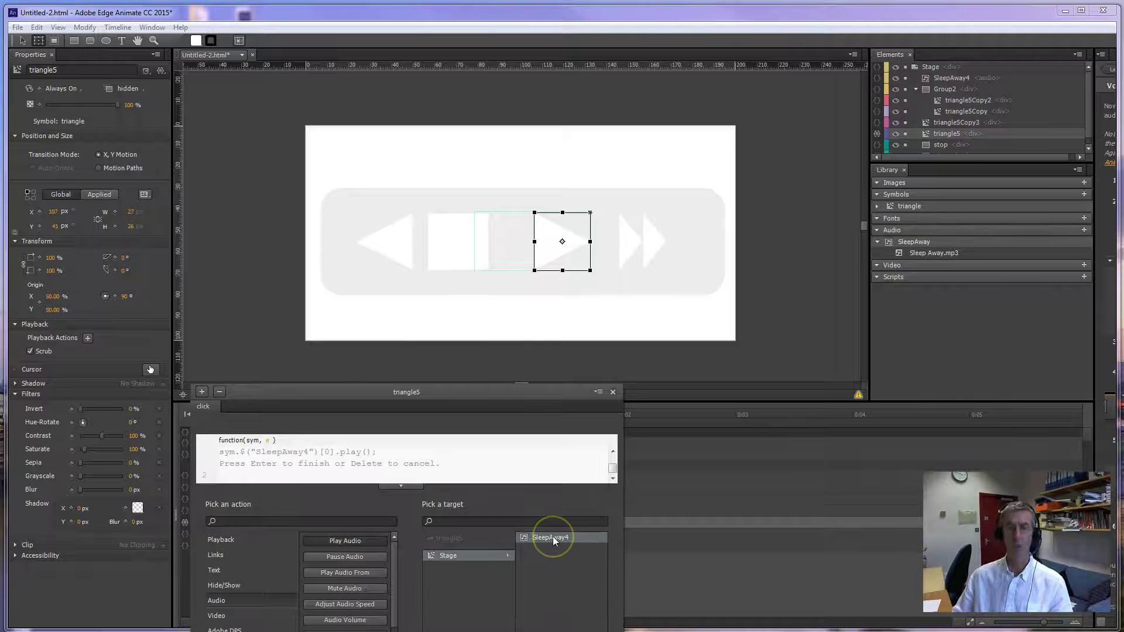
pyautogui.press('Return')
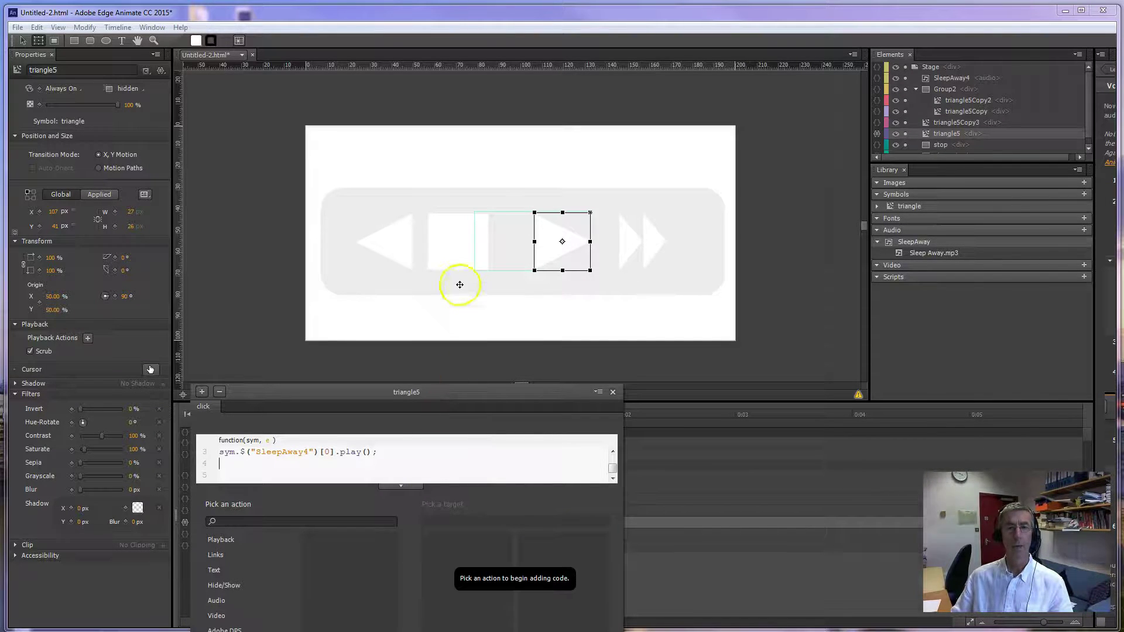
# - Add a Pause Audio action targeting Stage > SleepAway4 and preview in the browser
pyautogui.click(455, 242)
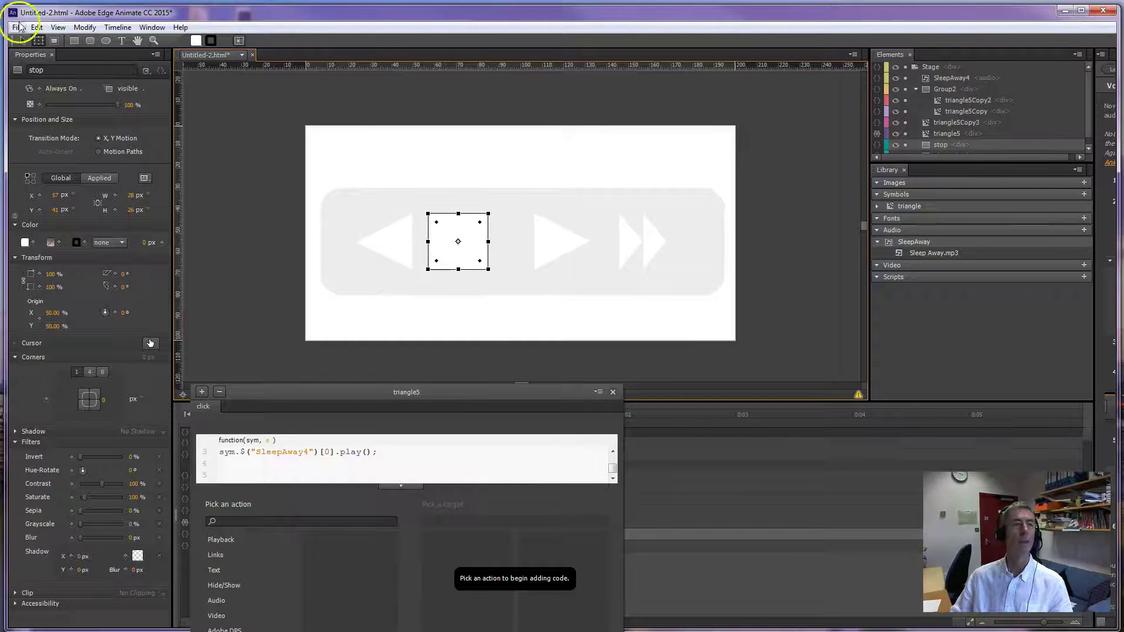
pyautogui.click(23, 41)
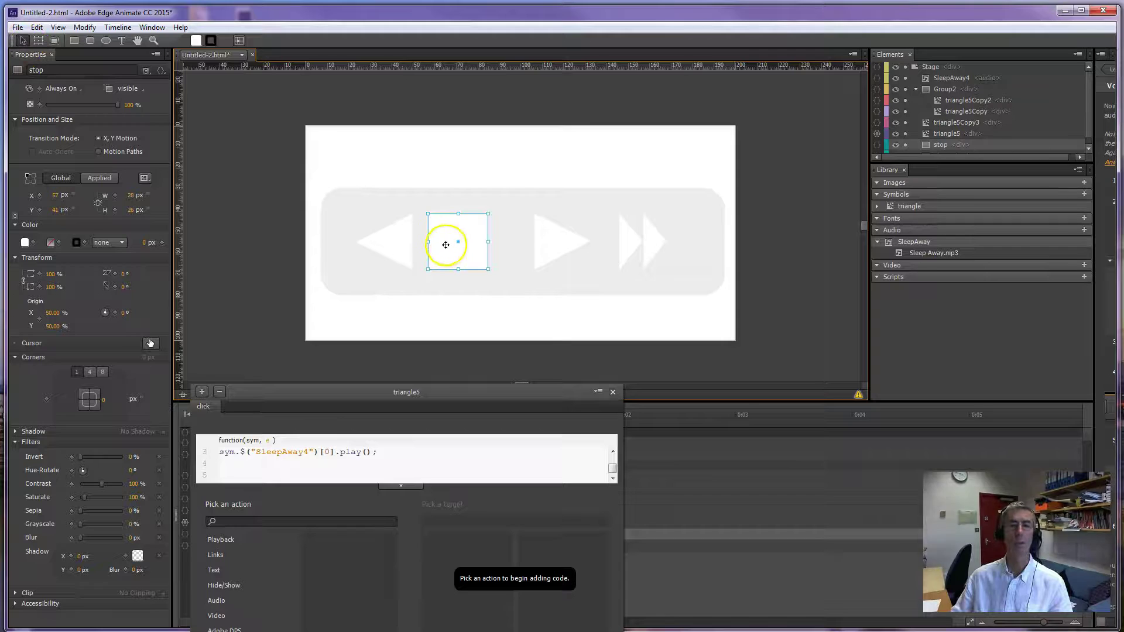
pyautogui.click(216, 600)
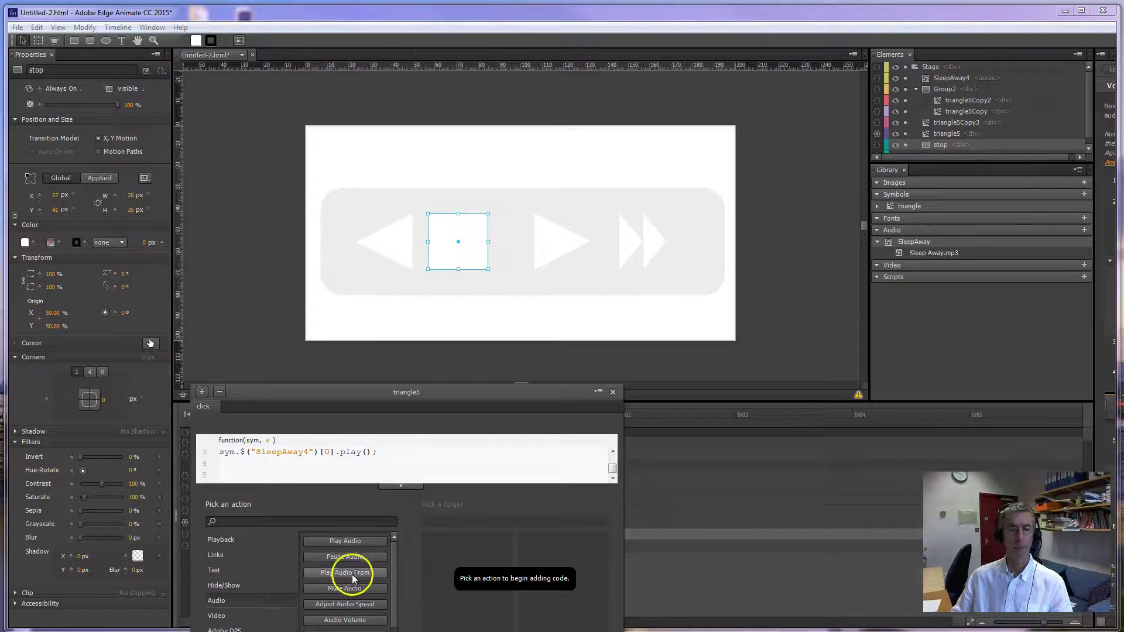
pyautogui.click(351, 557)
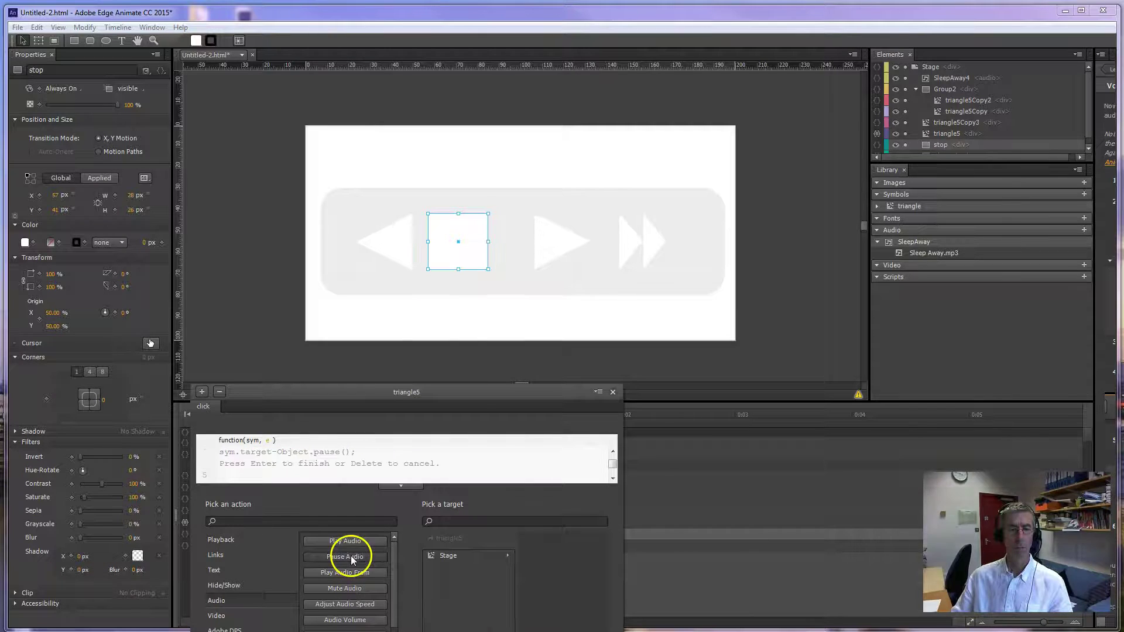
pyautogui.click(466, 555)
pyautogui.click(551, 537)
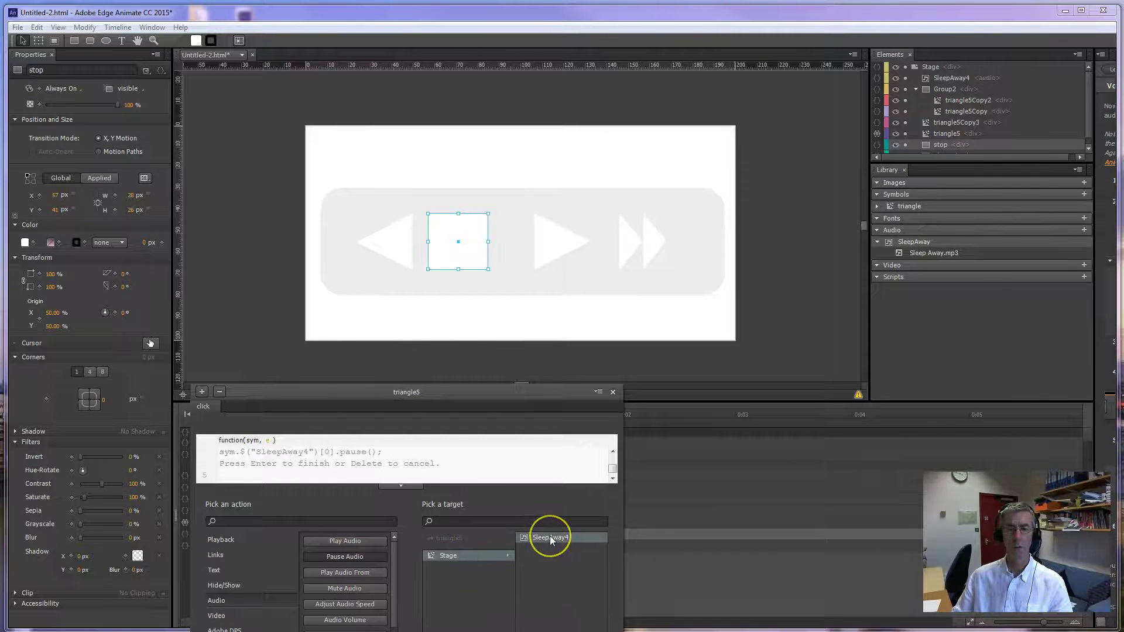
pyautogui.hotkey('ctrl', 'Return')
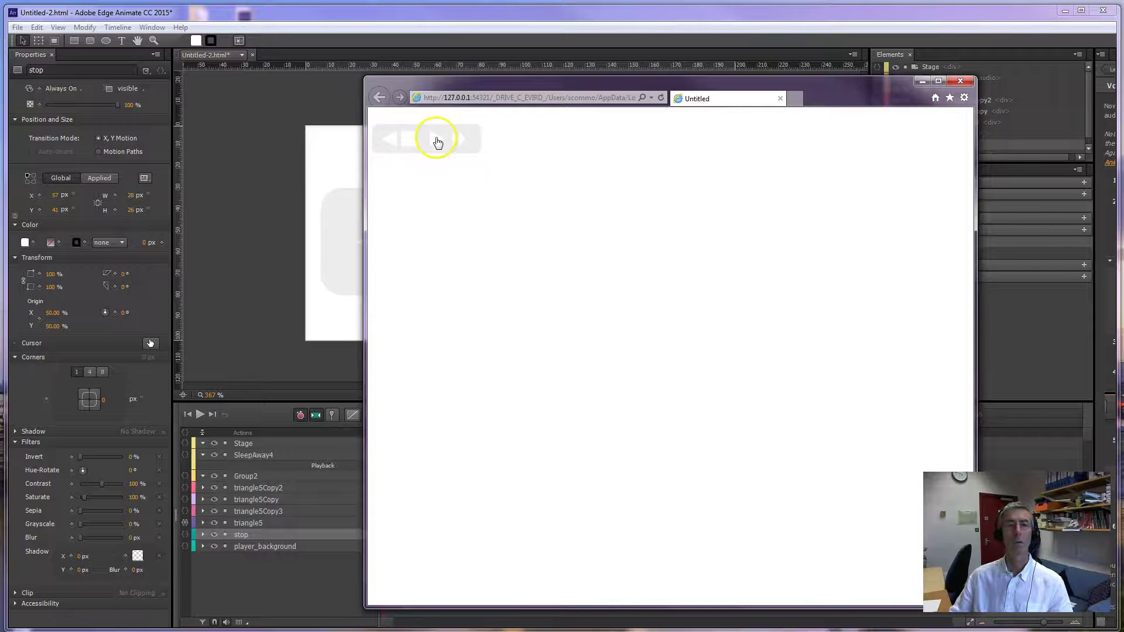
# - Test the previewed player's play button twice, then close the Internet Explorer preview
pyautogui.click(437, 141)
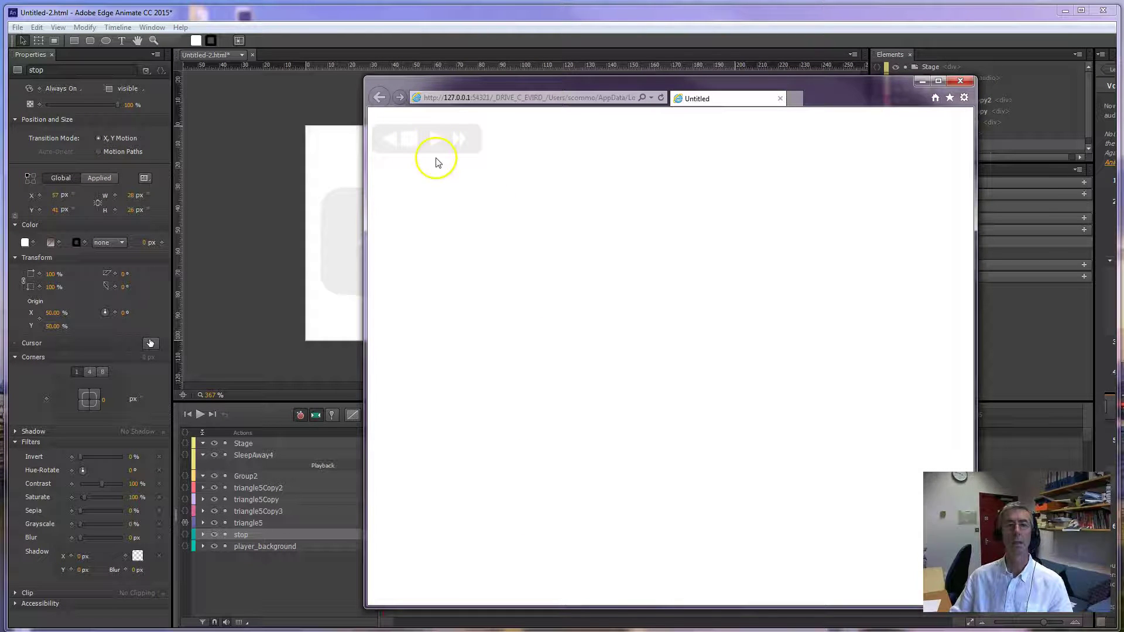
pyautogui.click(435, 142)
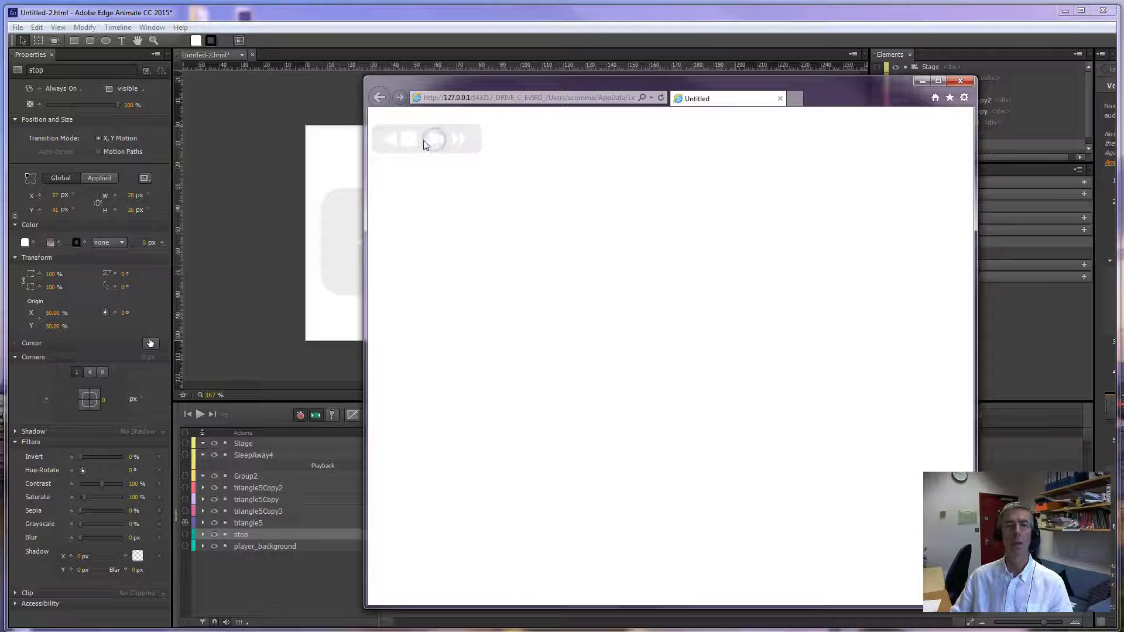
pyautogui.click(958, 82)
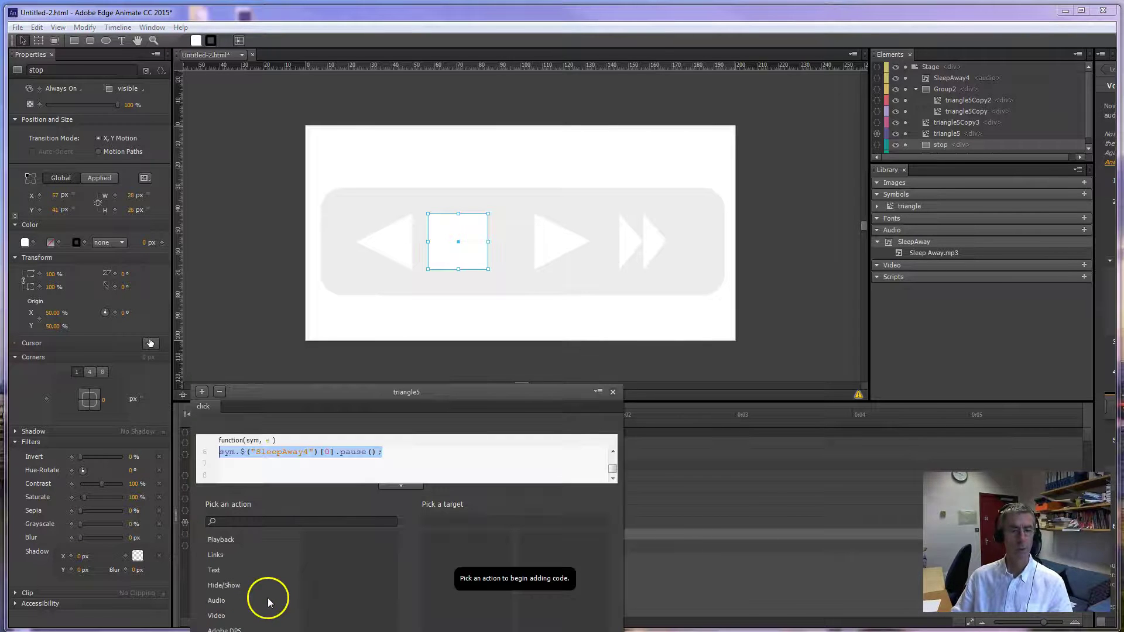
# - Delete the leftover SleepAway4 pause comment and code from triangle5's click handler
pyautogui.moveTo(482, 402); pyautogui.dragTo(615, 352)
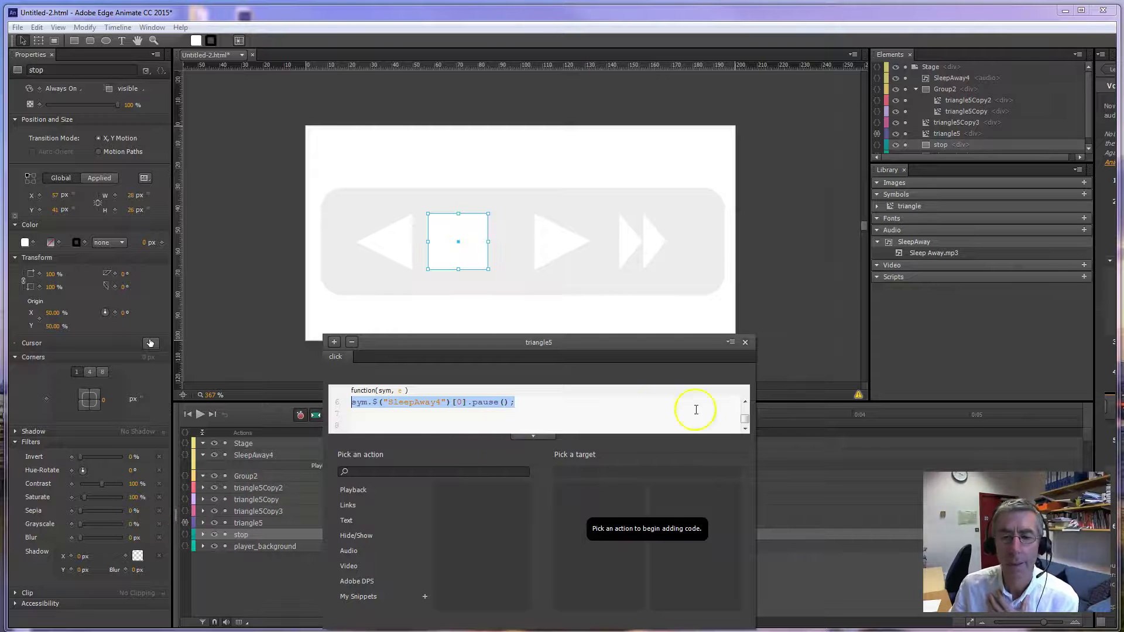
pyautogui.moveTo(746, 421); pyautogui.dragTo(746, 409)
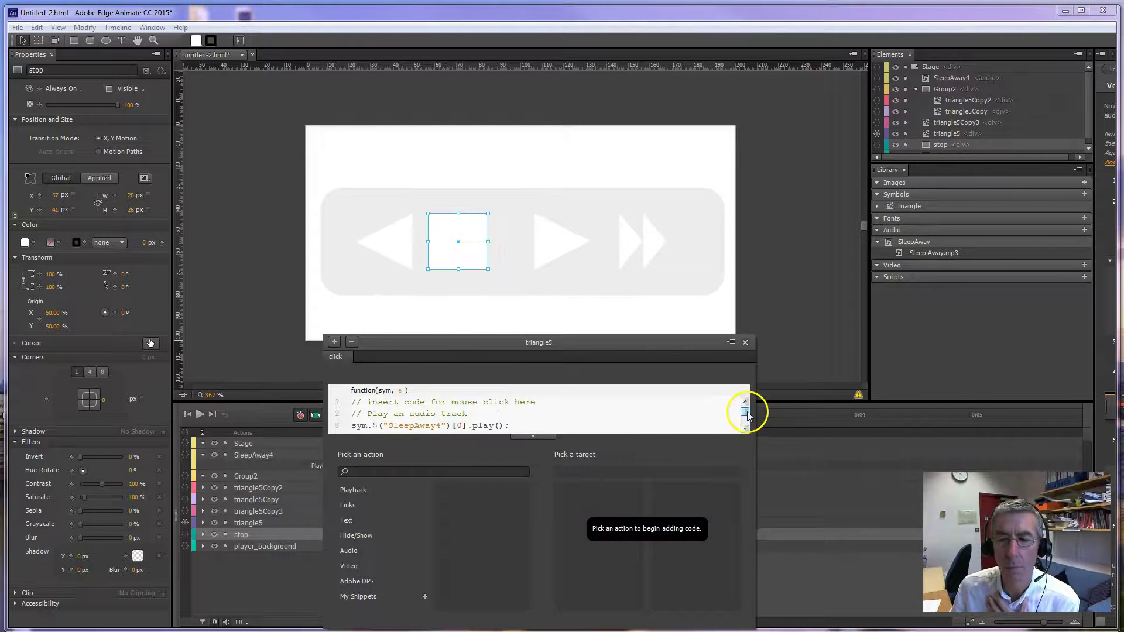
pyautogui.click(745, 429)
pyautogui.click(745, 430)
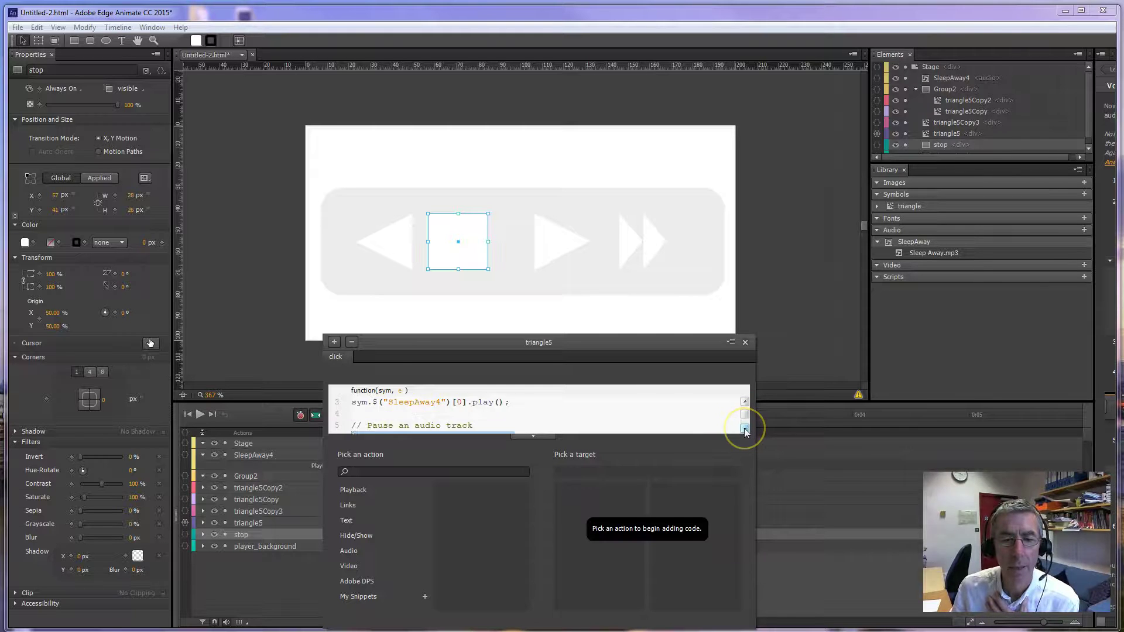
pyautogui.click(745, 430)
pyautogui.click(746, 431)
pyautogui.moveTo(516, 414); pyautogui.dragTo(353, 403)
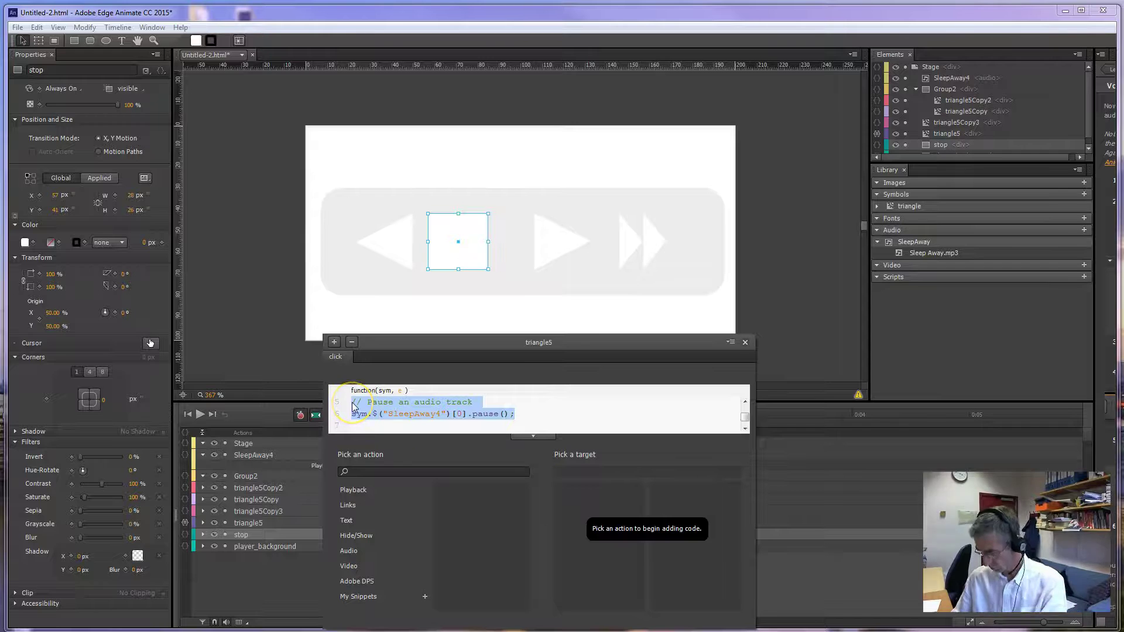
pyautogui.press('Delete')
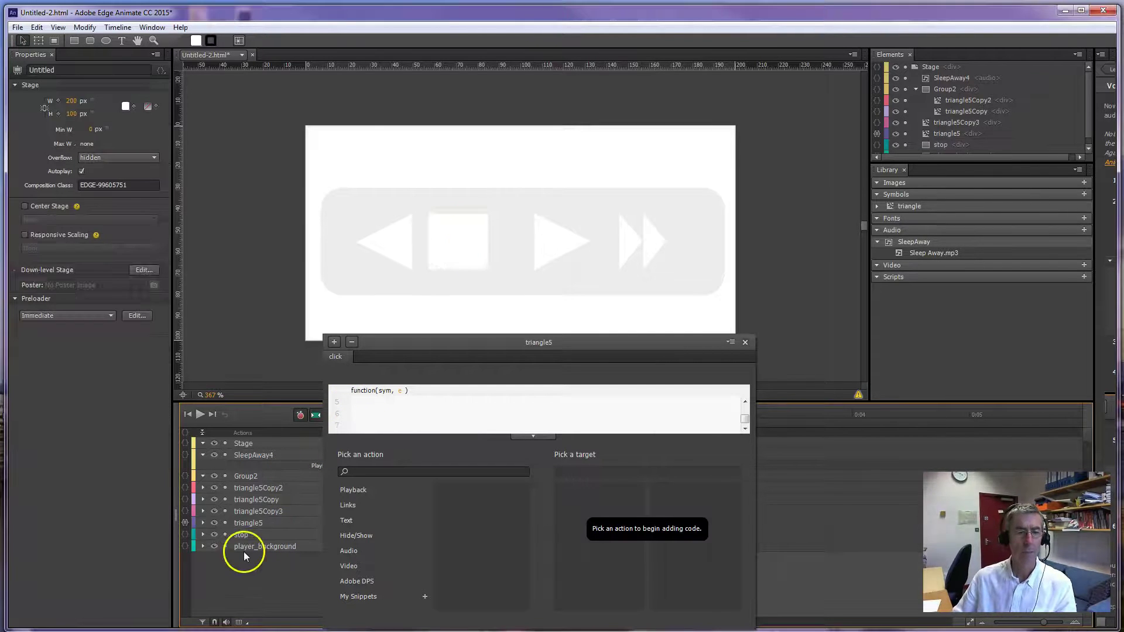
# - Give the stop element a click action that pauses Stage > SleepAway4
pyautogui.click(185, 534)
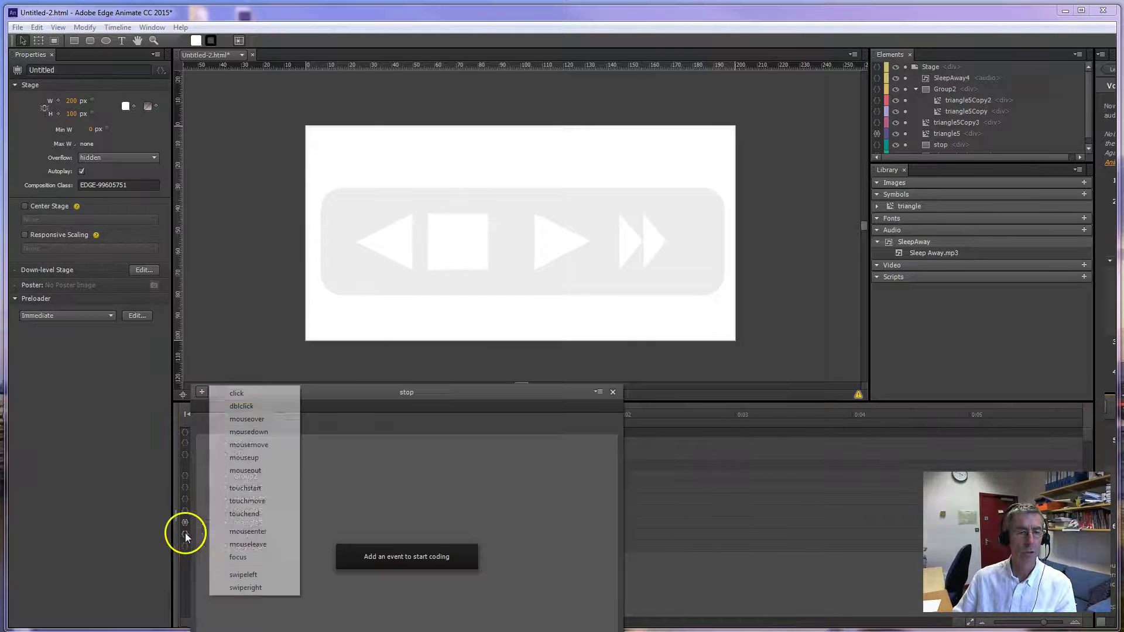
pyautogui.click(238, 394)
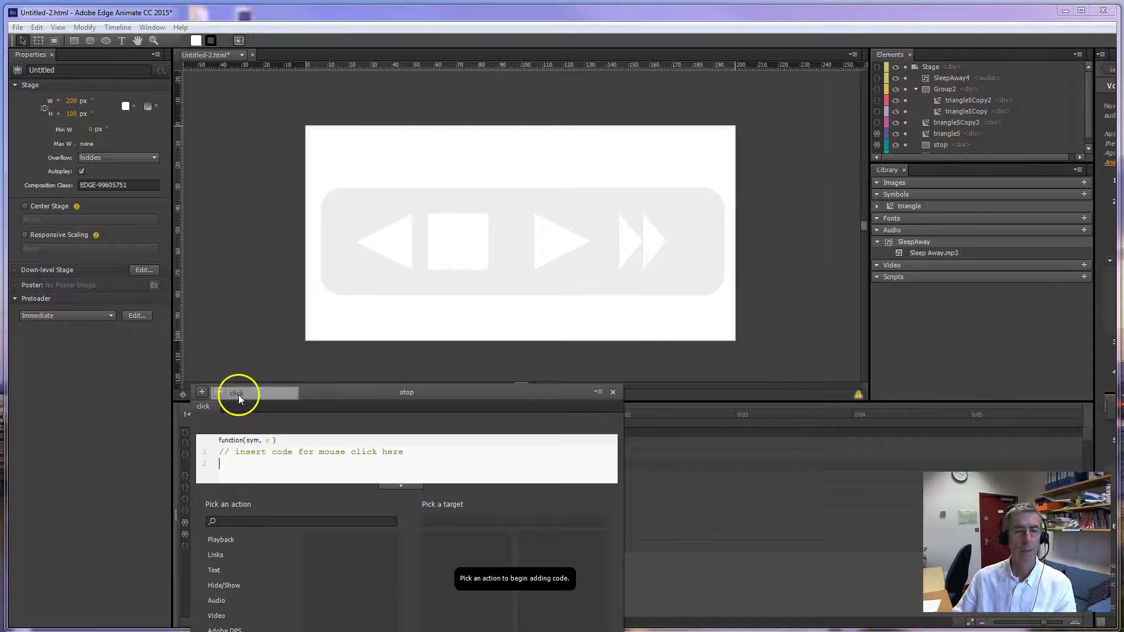
pyautogui.click(224, 601)
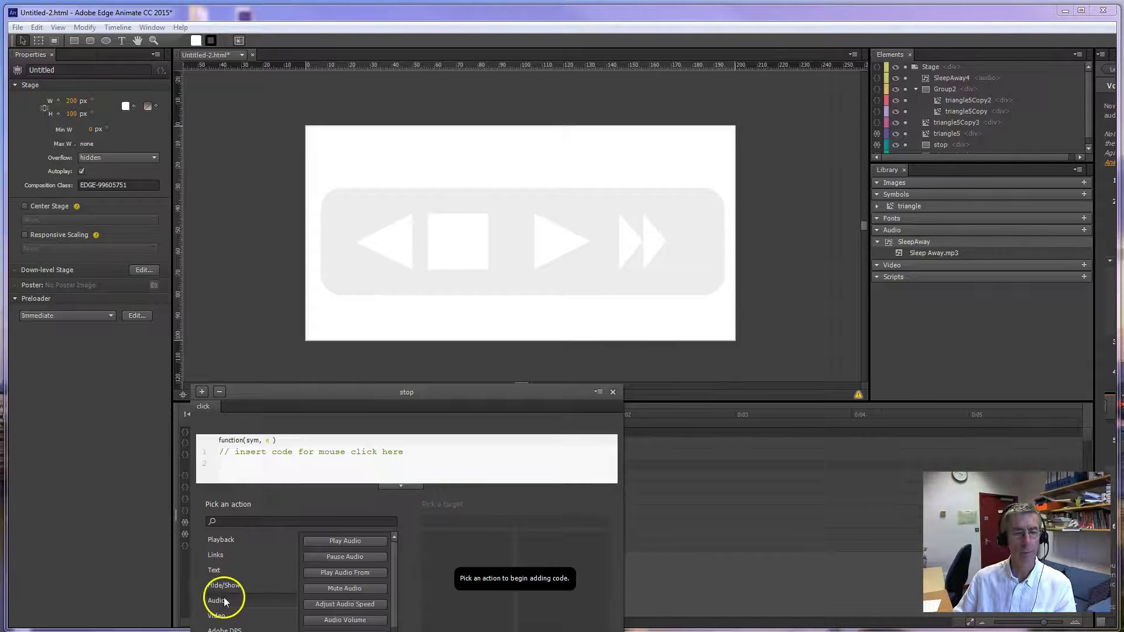
pyautogui.click(346, 557)
pyautogui.click(463, 555)
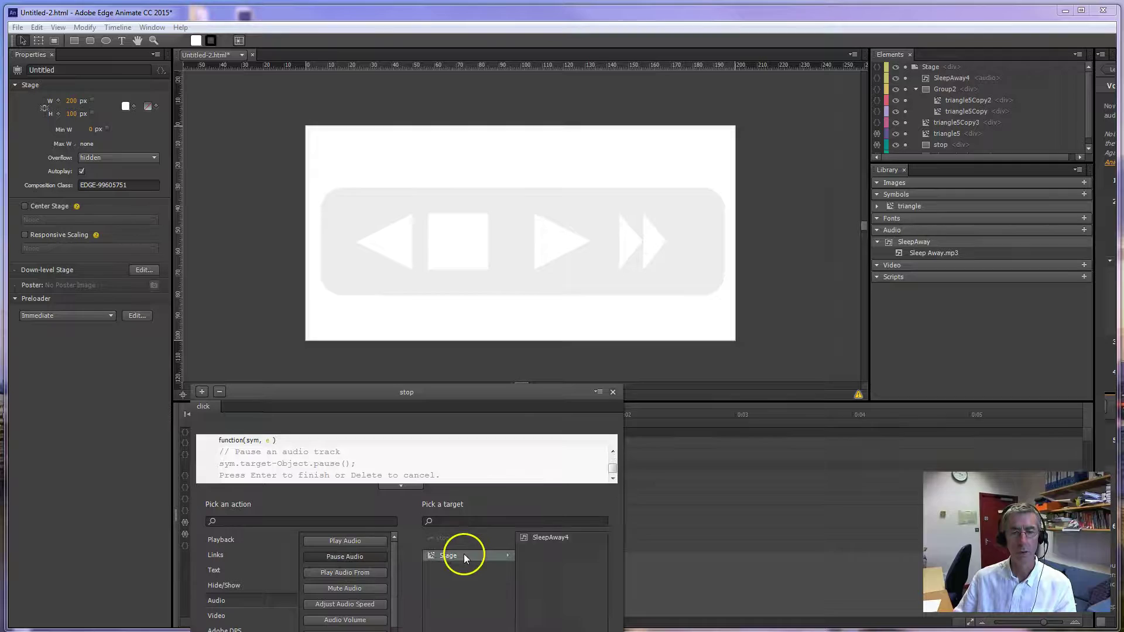
pyautogui.click(552, 536)
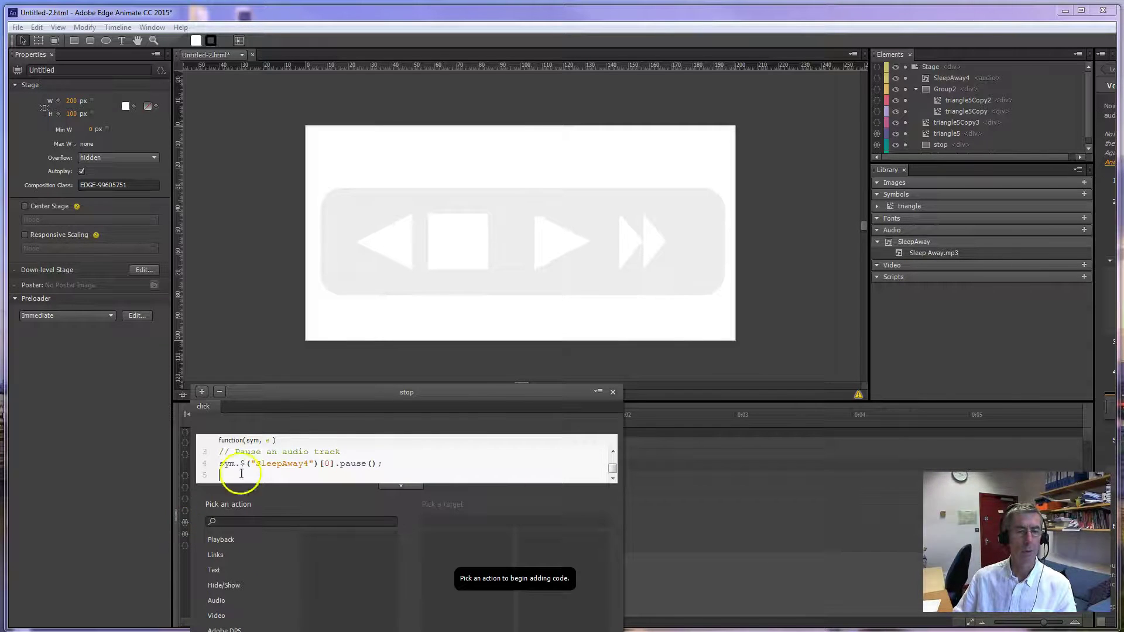
pyautogui.moveTo(466, 406); pyautogui.dragTo(565, 389)
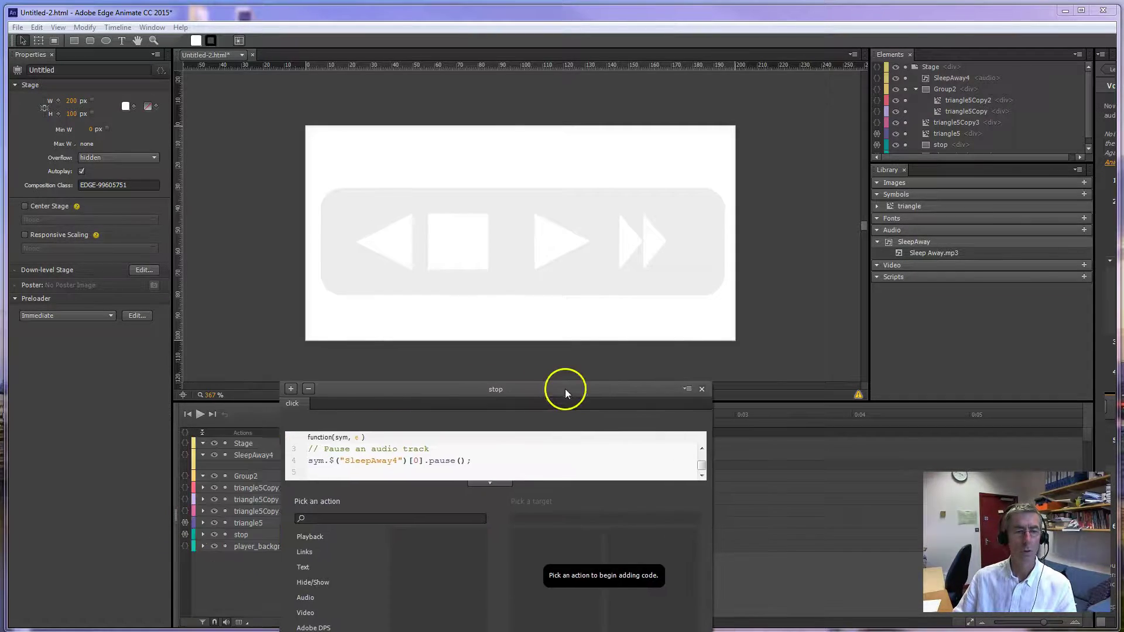
# - Preview the player in Internet Explorer, test play and stop, then close the preview
pyautogui.click(185, 535)
pyautogui.hotkey('ctrl', 'Return')
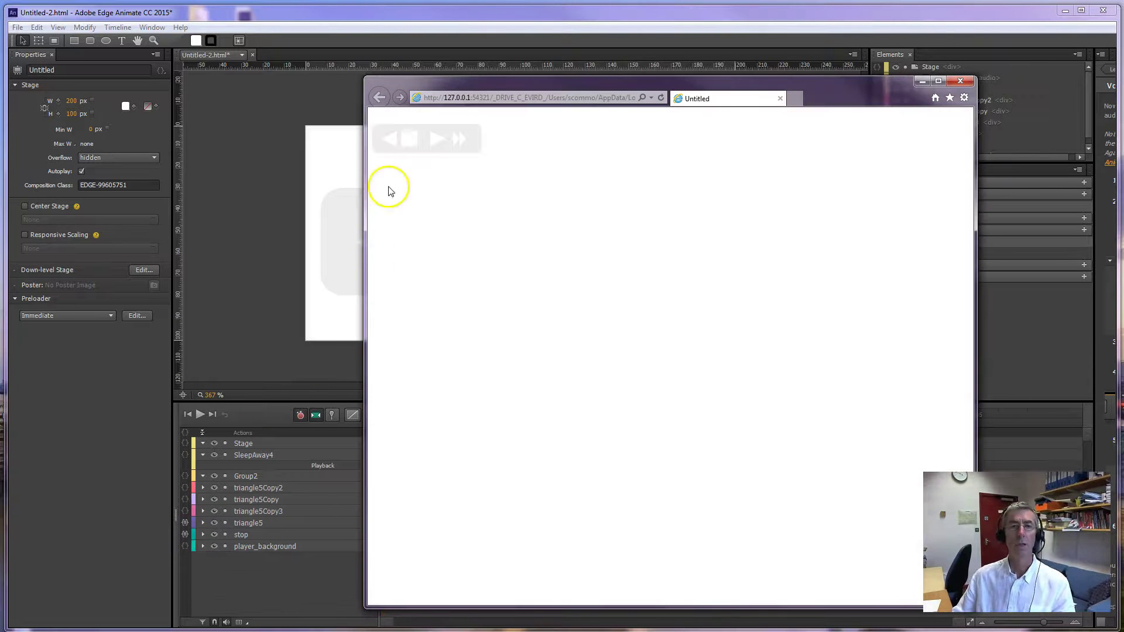
pyautogui.click(438, 145)
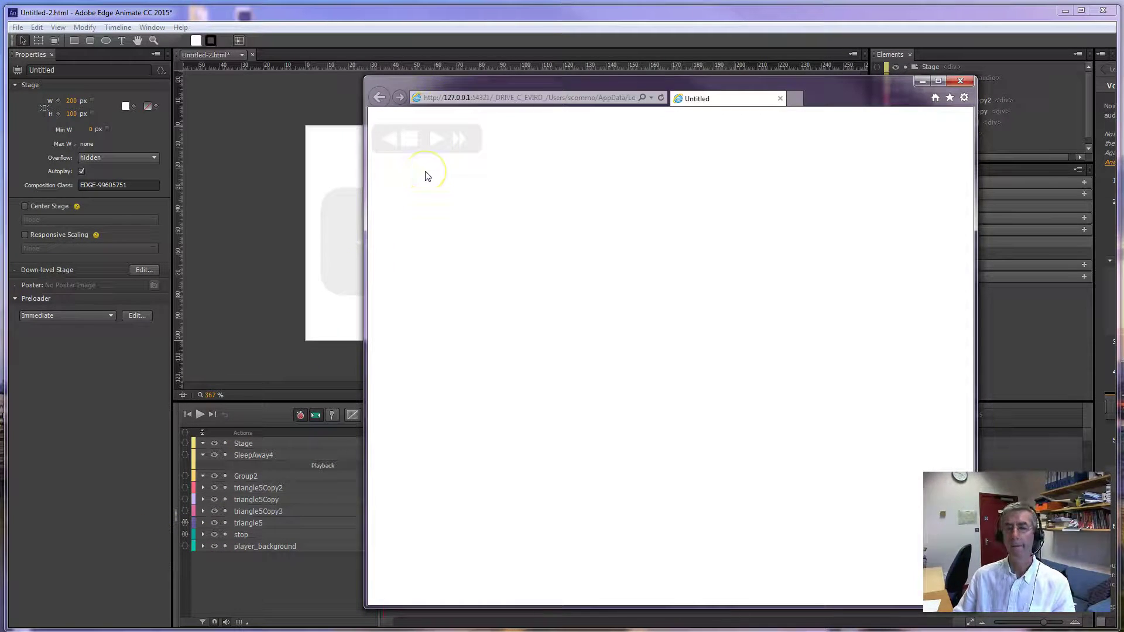
pyautogui.click(412, 143)
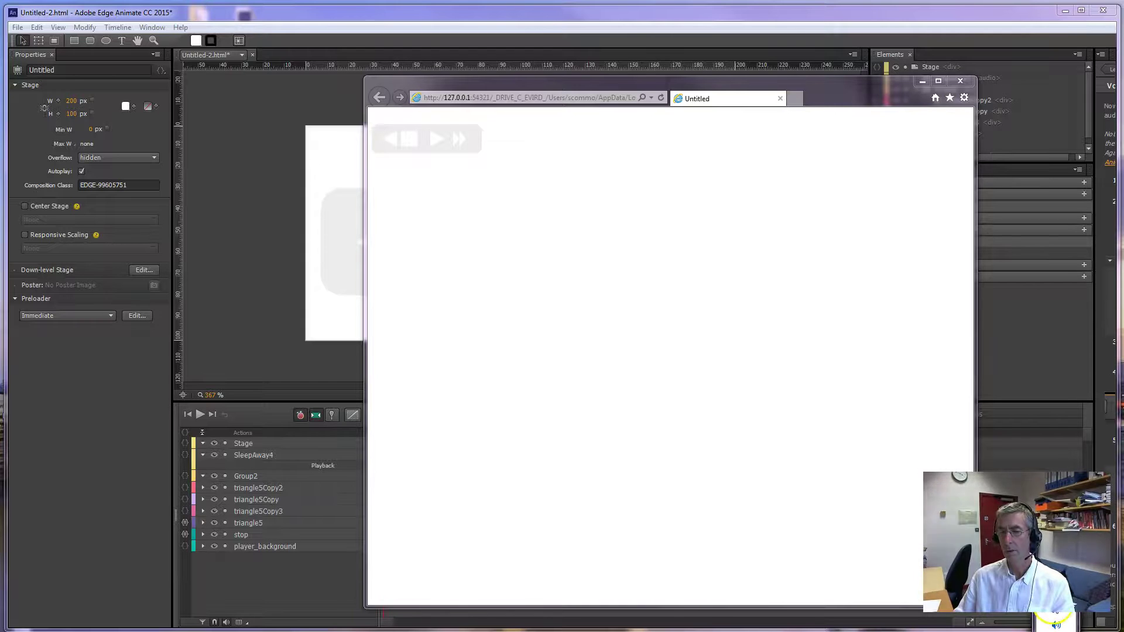
pyautogui.click(409, 139)
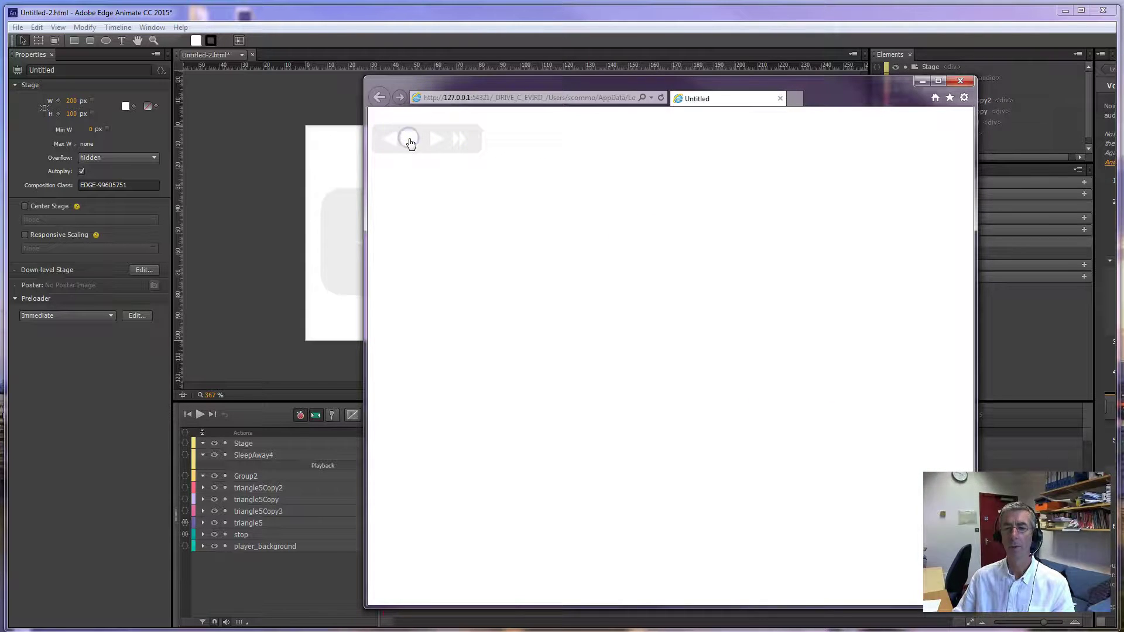
pyautogui.click(960, 82)
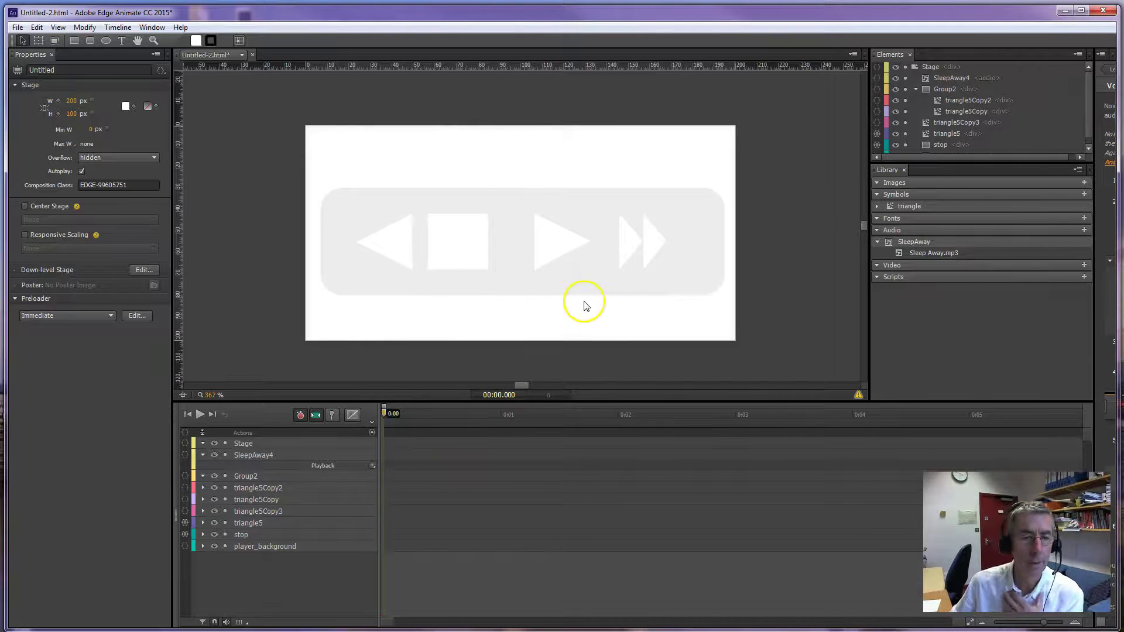
# - Select the fast-forward group and rename Group2 to FFwd
pyautogui.click(634, 246)
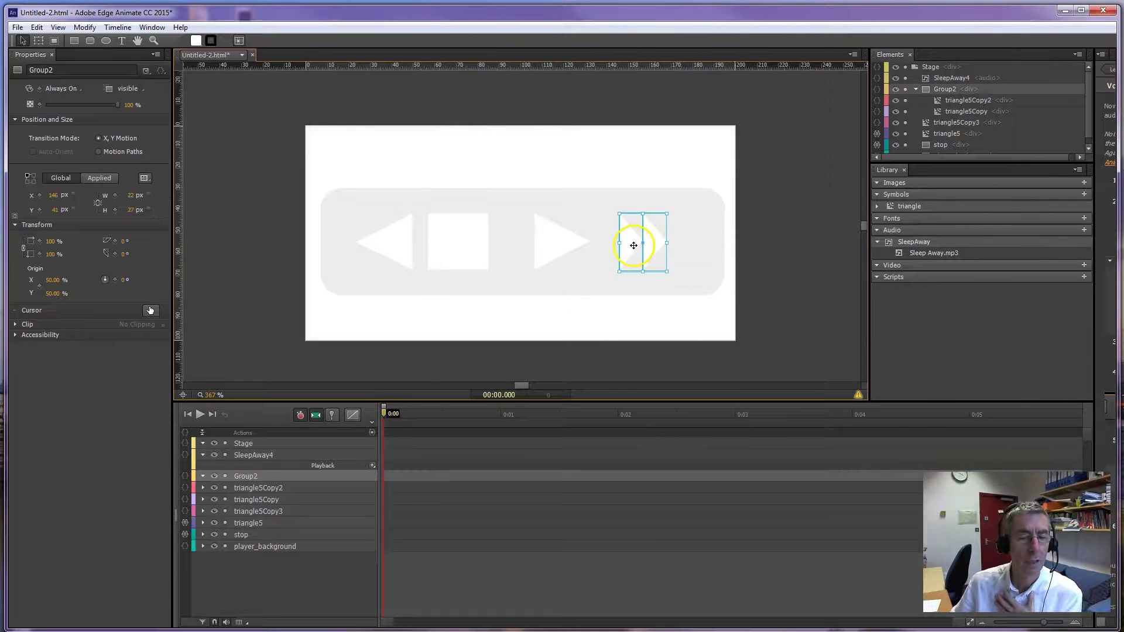
pyautogui.doubleClick(243, 476)
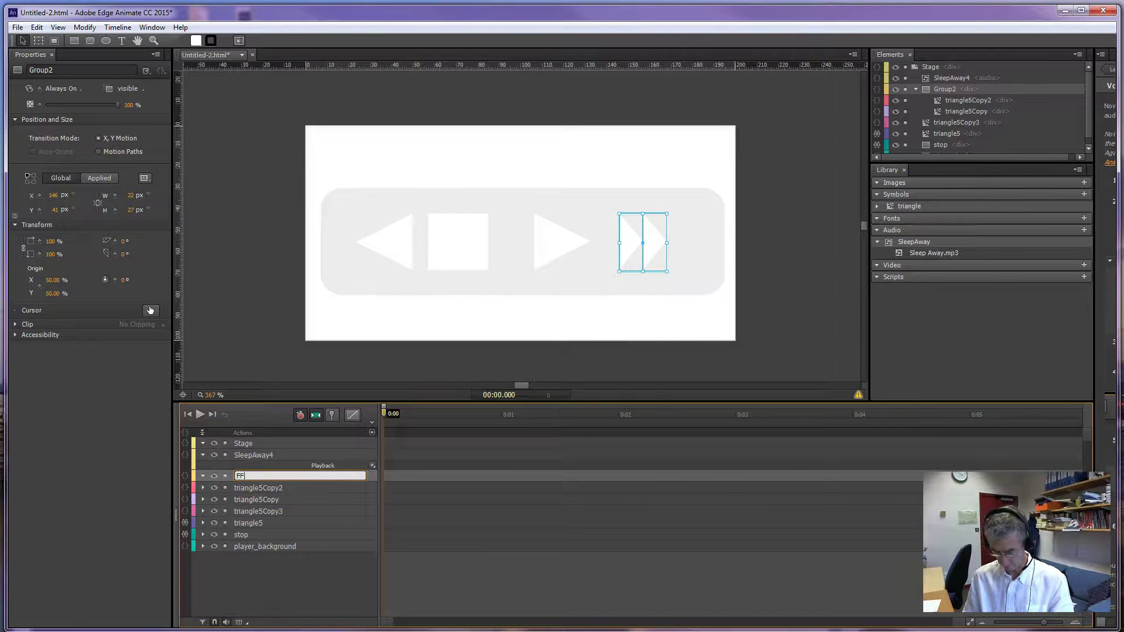
pyautogui.click(246, 473)
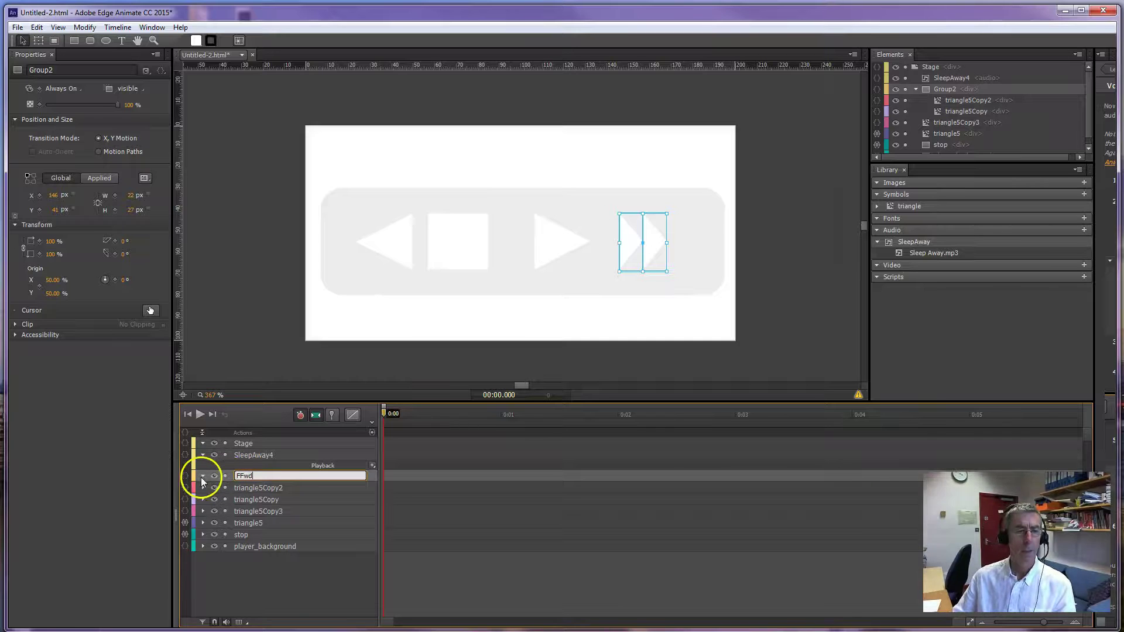
# - Add an FFwd click action setting SleepAway4's playbackRate to 2, then preview with Ctrl+Enter
pyautogui.click(185, 475)
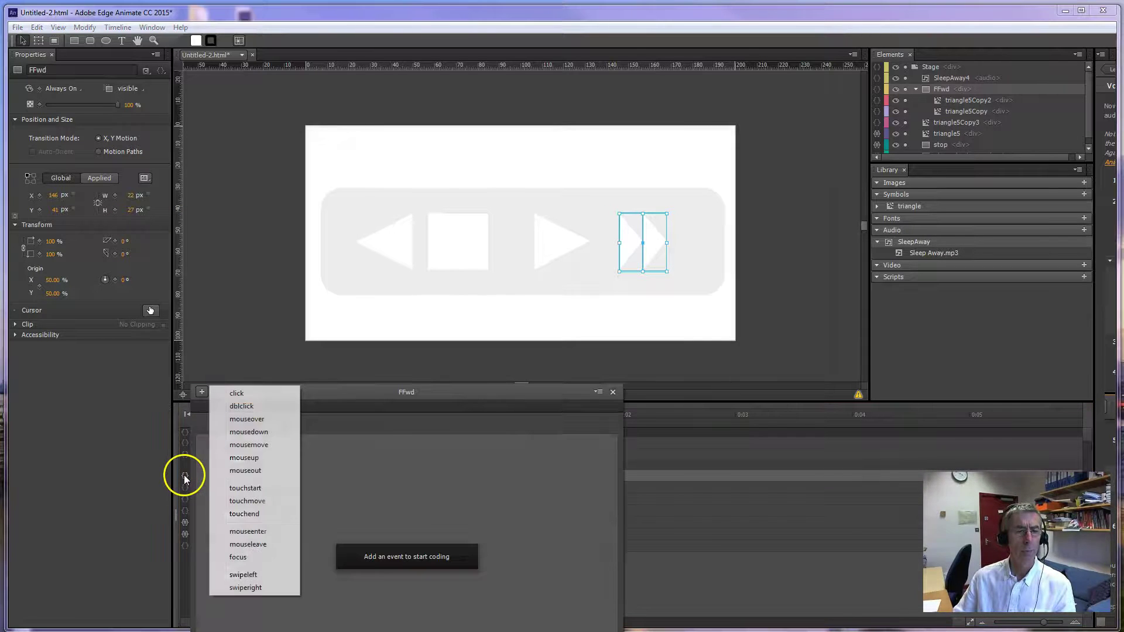
pyautogui.click(237, 394)
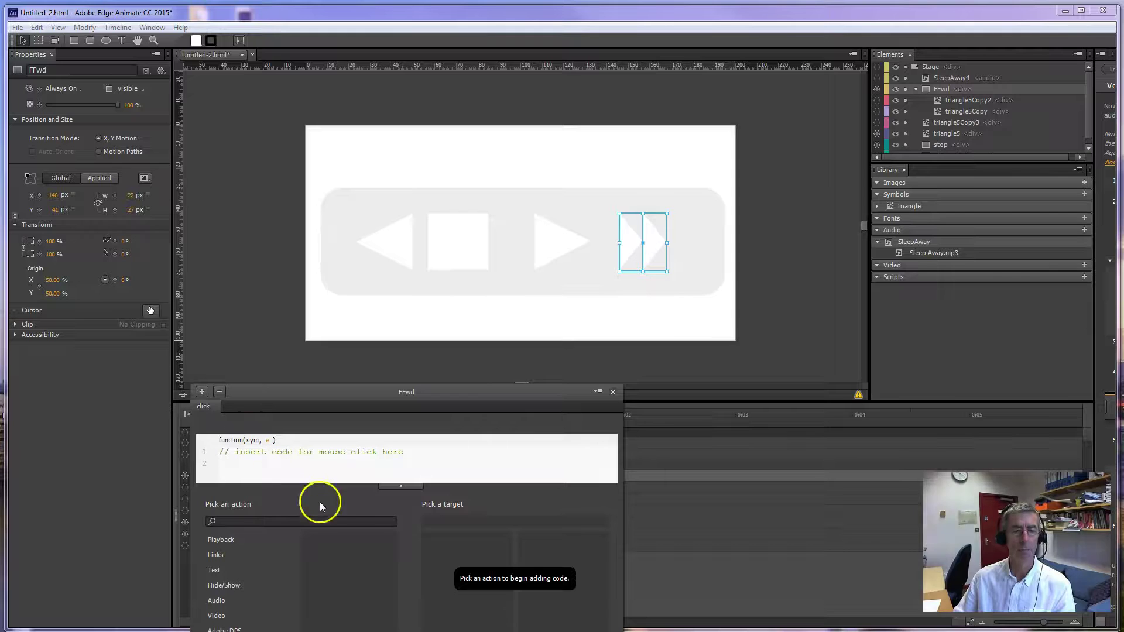
pyautogui.click(216, 600)
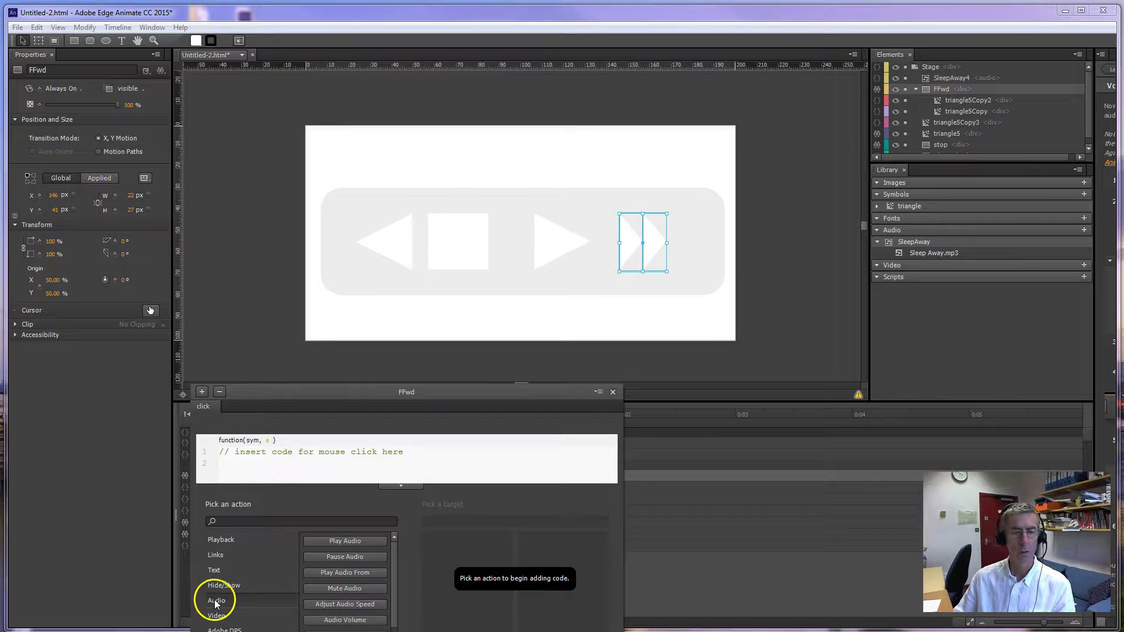
pyautogui.click(367, 607)
pyautogui.click(444, 555)
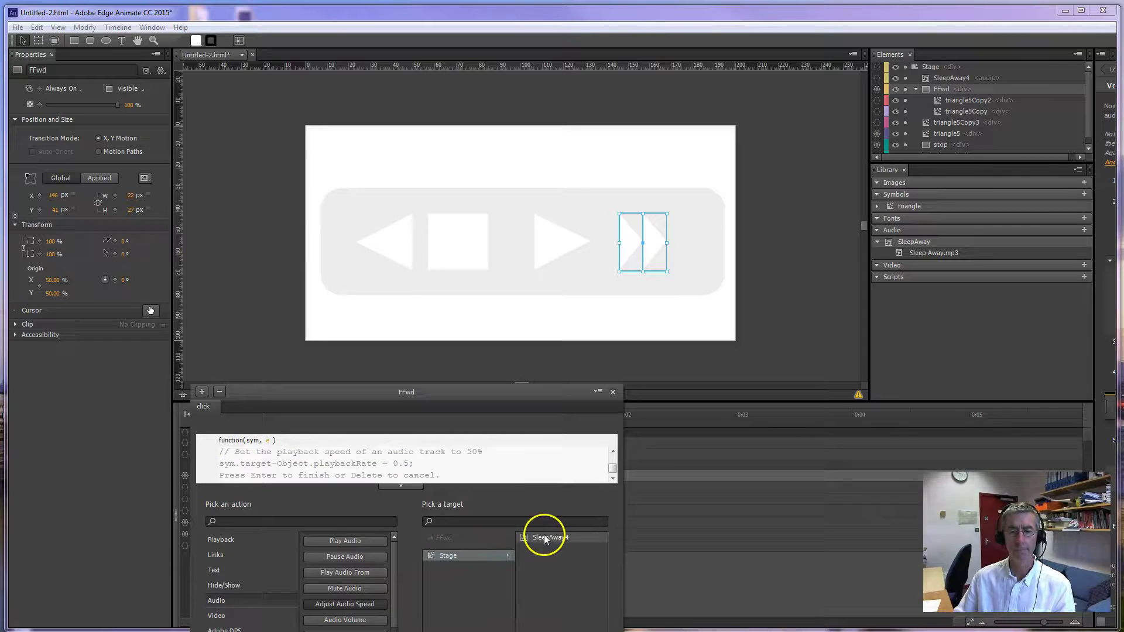
pyautogui.click(540, 536)
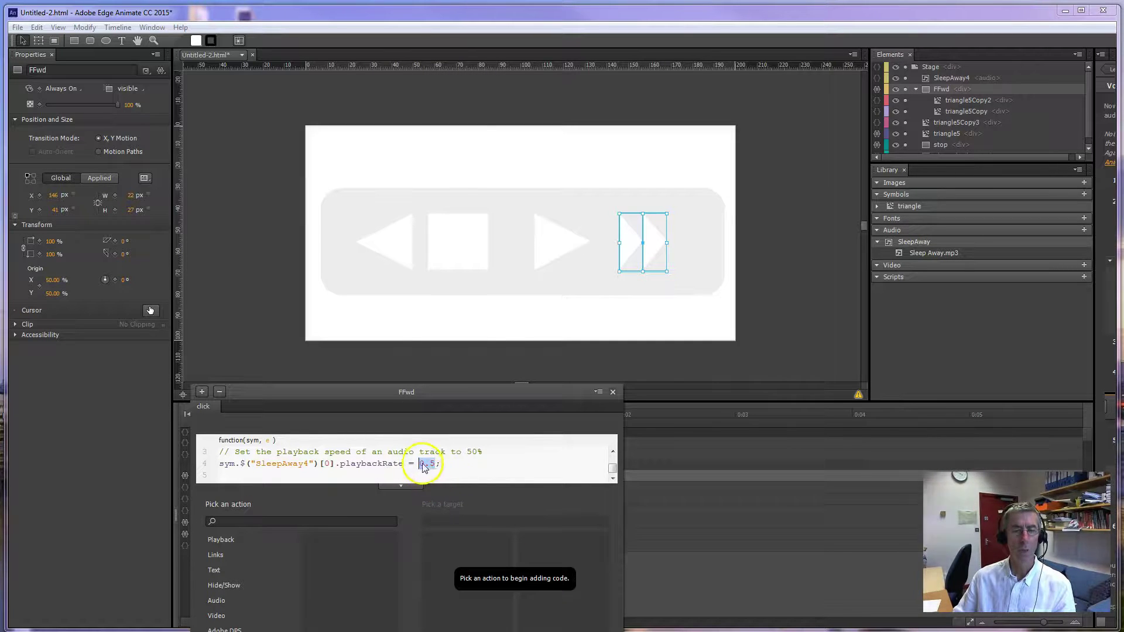
pyautogui.write('2.')
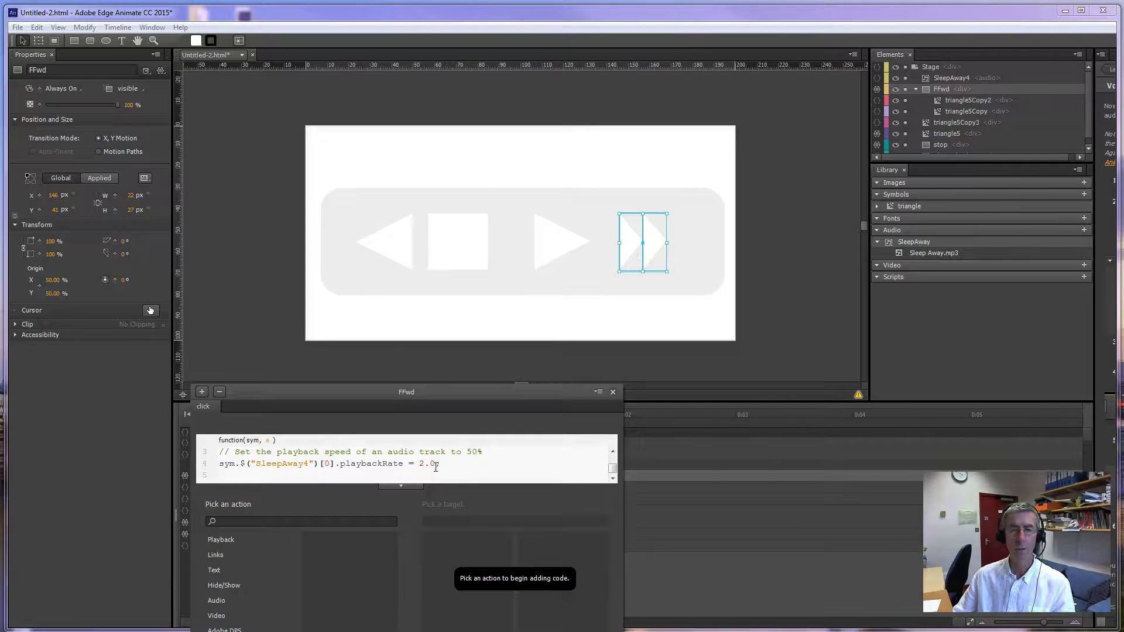
pyautogui.hotkey('ctrl', 'Return')
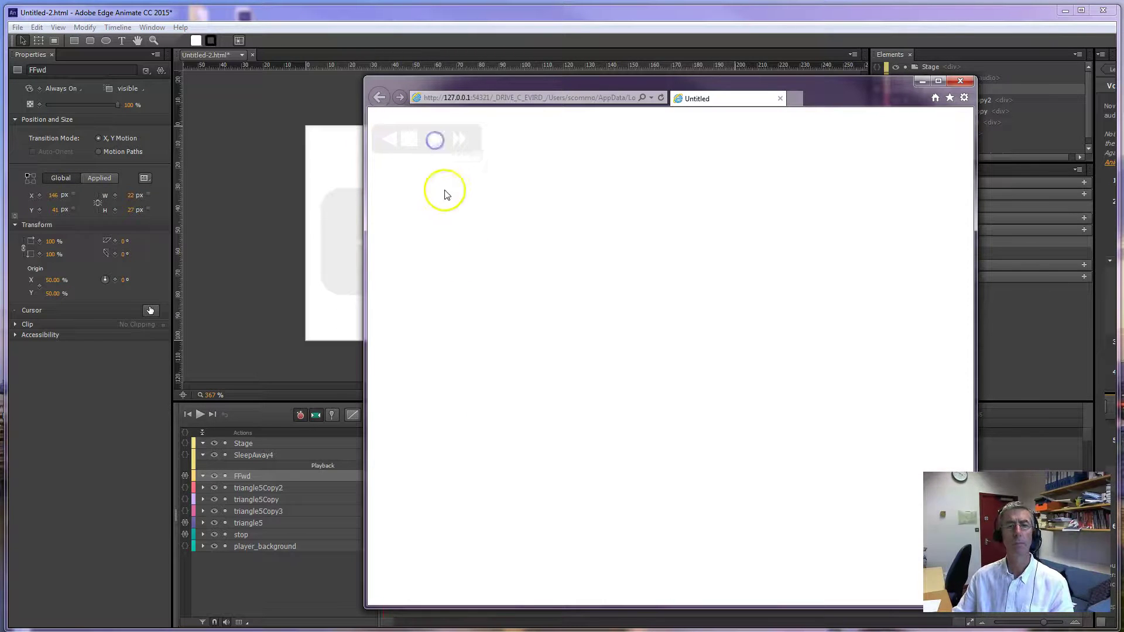
# - Test the previewed player's play and fast-forward buttons, then close Internet Explorer
pyautogui.click(459, 141)
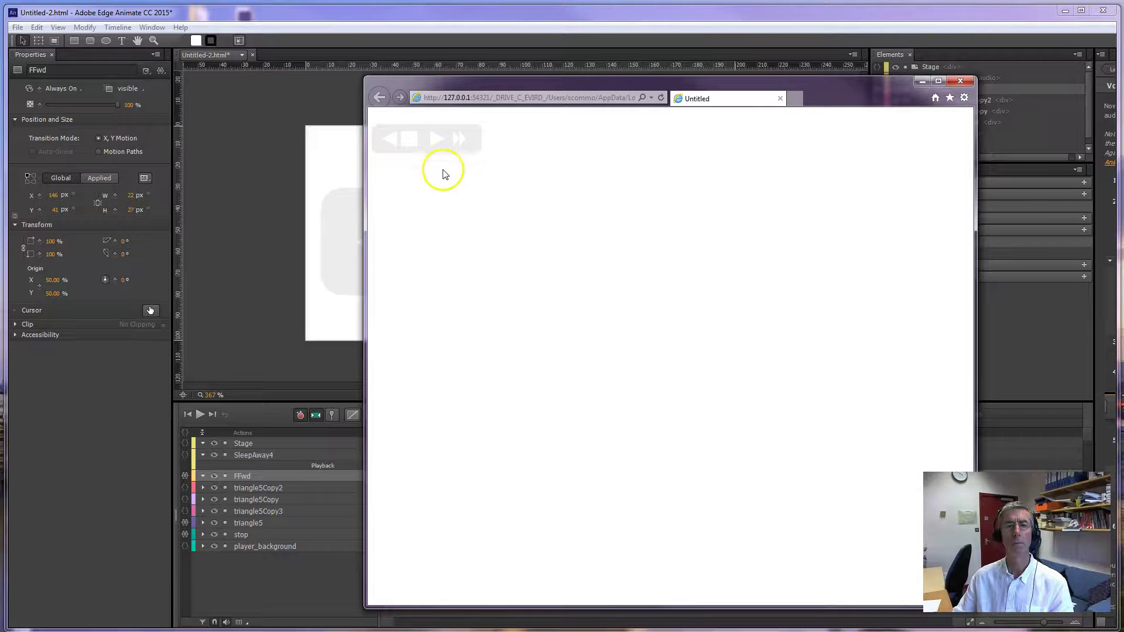
pyautogui.click(437, 140)
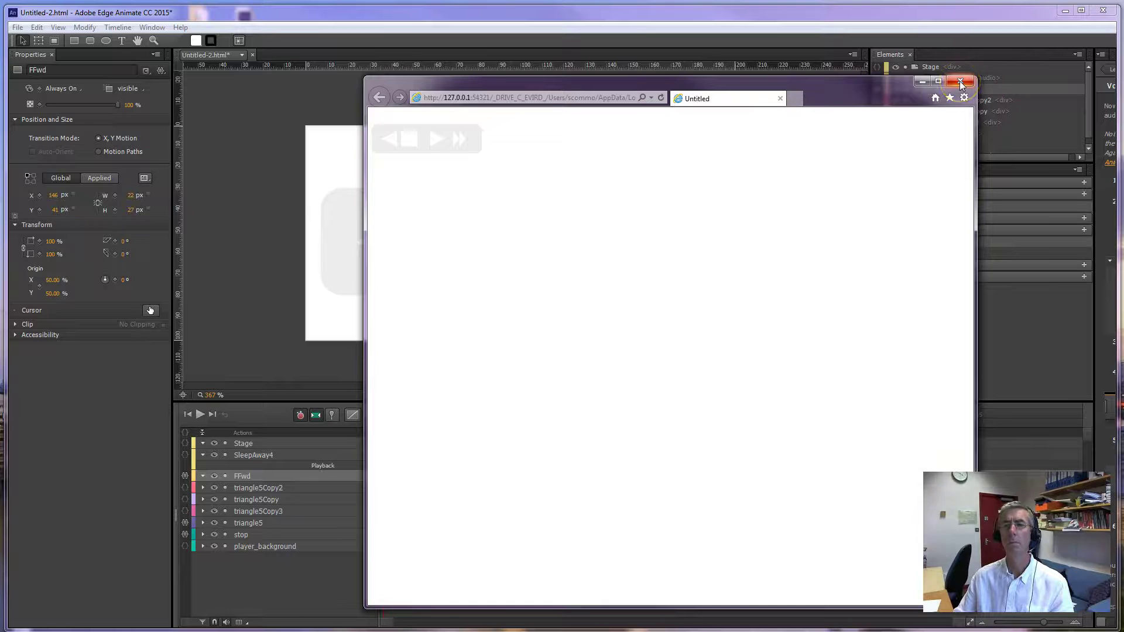
pyautogui.click(456, 139)
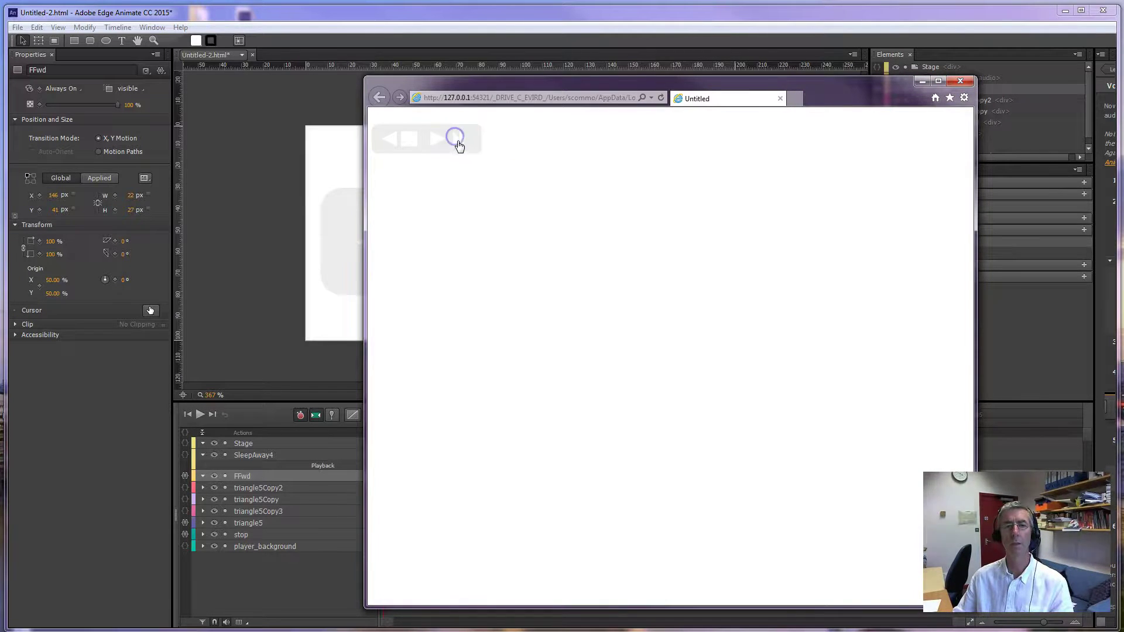
pyautogui.click(960, 81)
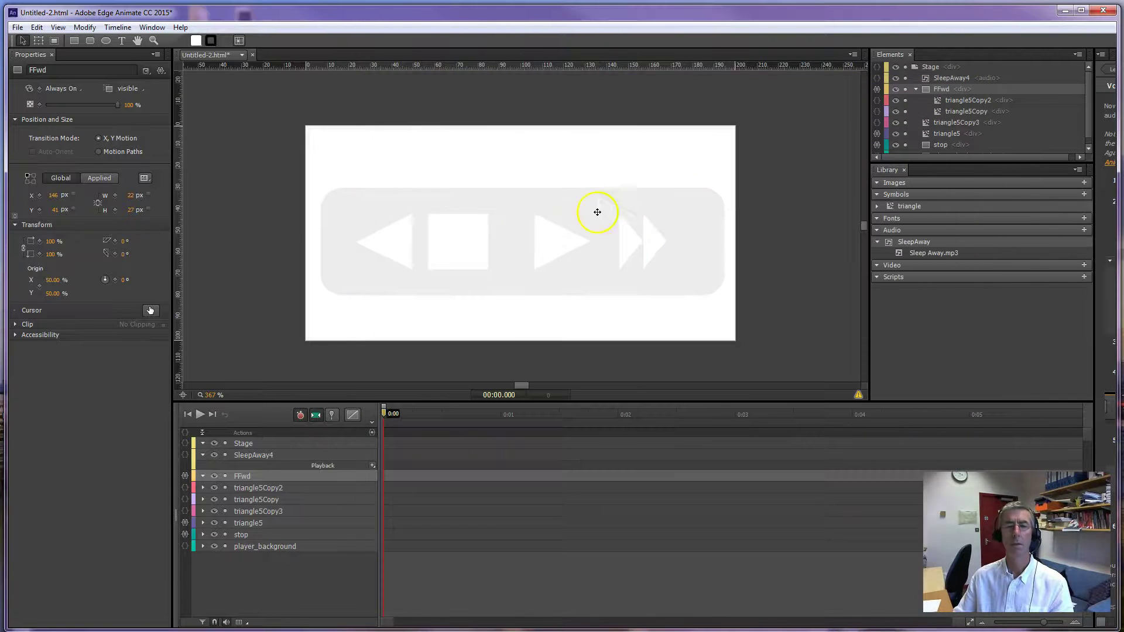
# - Rename the left rewind triangle to Back_to_start
pyautogui.click(394, 243)
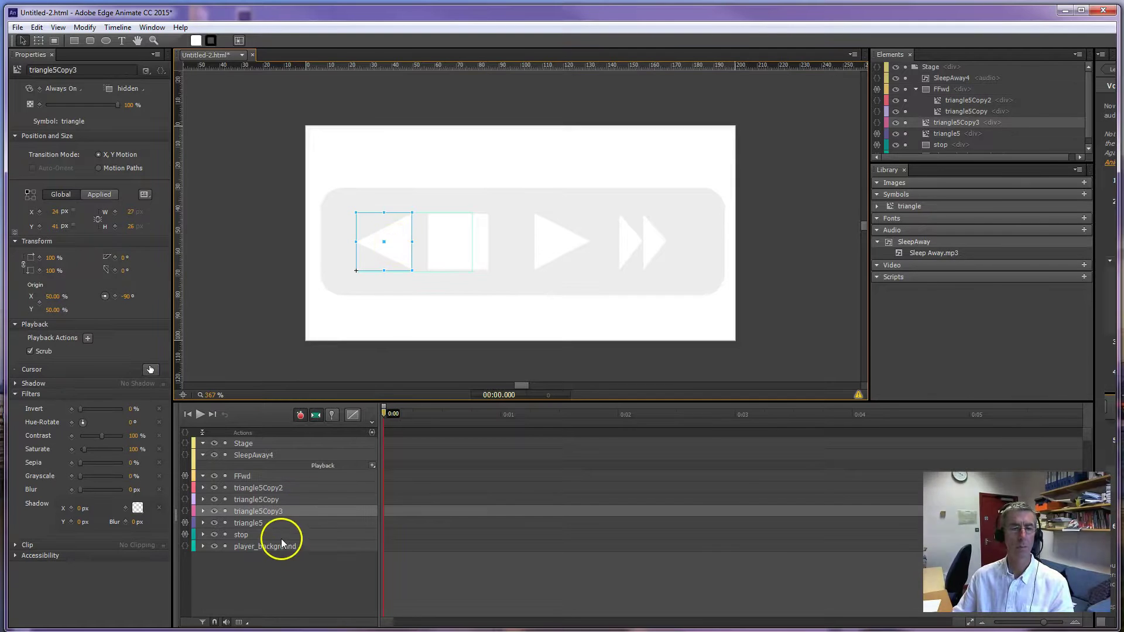
pyautogui.doubleClick(247, 513)
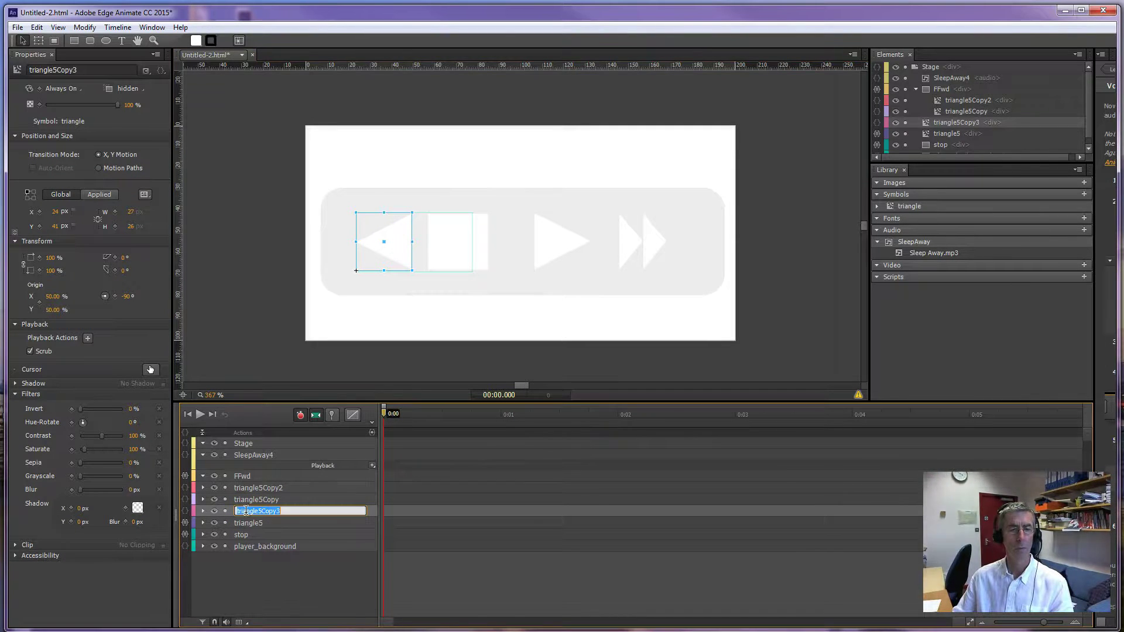
pyautogui.write('Bac')
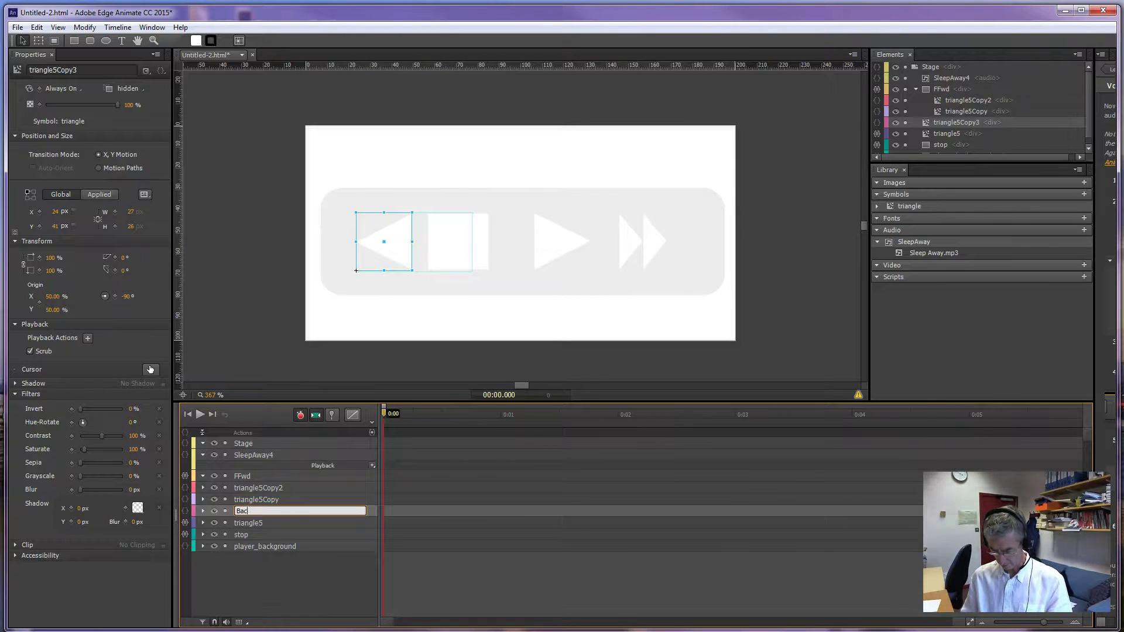
pyautogui.write('k to start')
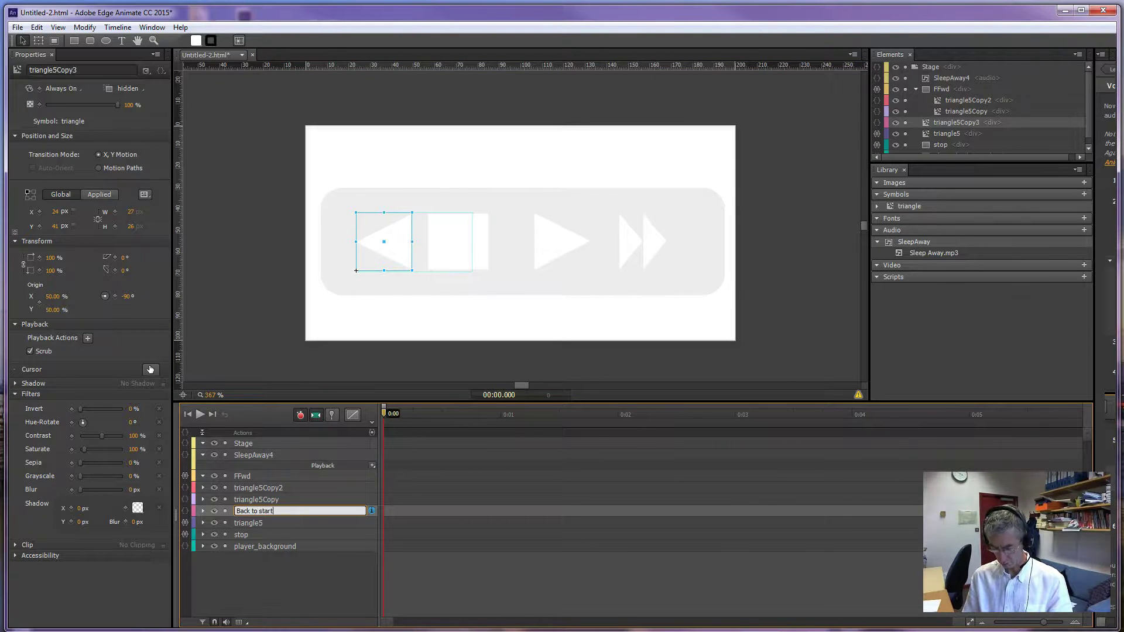
pyautogui.press('Return')
# - Add a Back_to_start click action playing SleepAway4 from currentTime 0, then preview with Ctrl+Enter
pyautogui.click(185, 511)
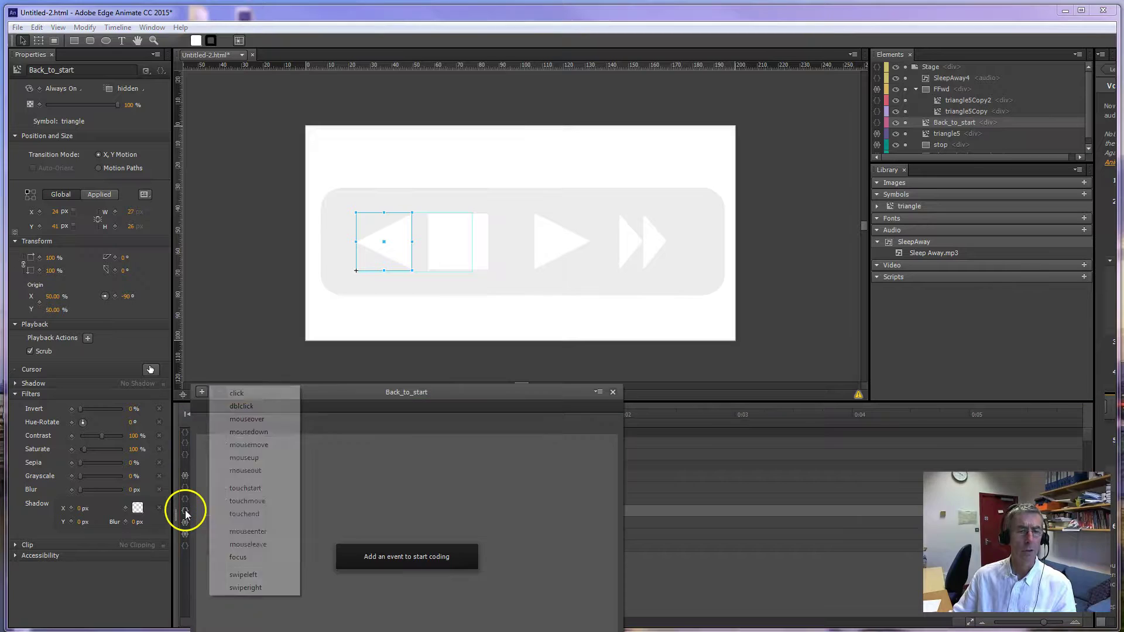
pyautogui.click(240, 394)
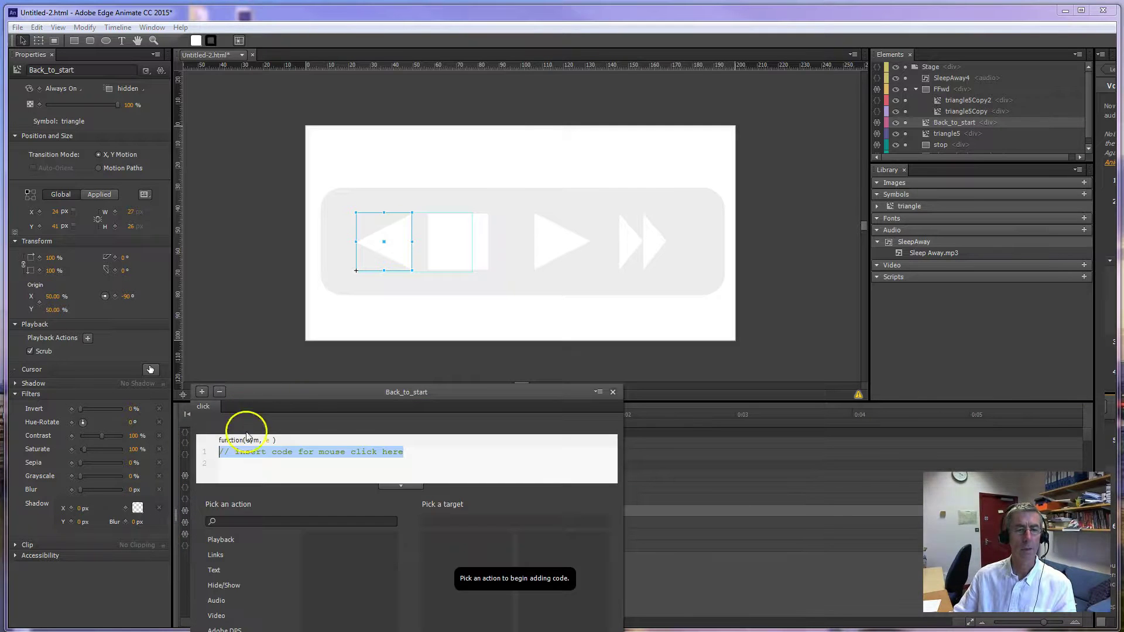
pyautogui.click(218, 600)
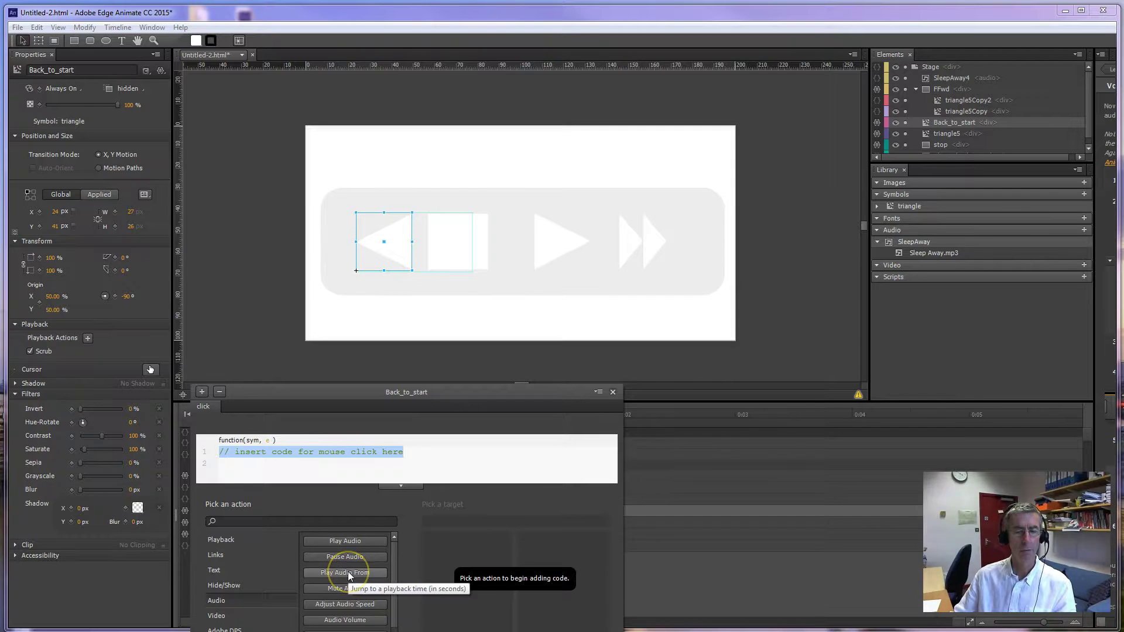
pyautogui.click(348, 572)
pyautogui.click(448, 554)
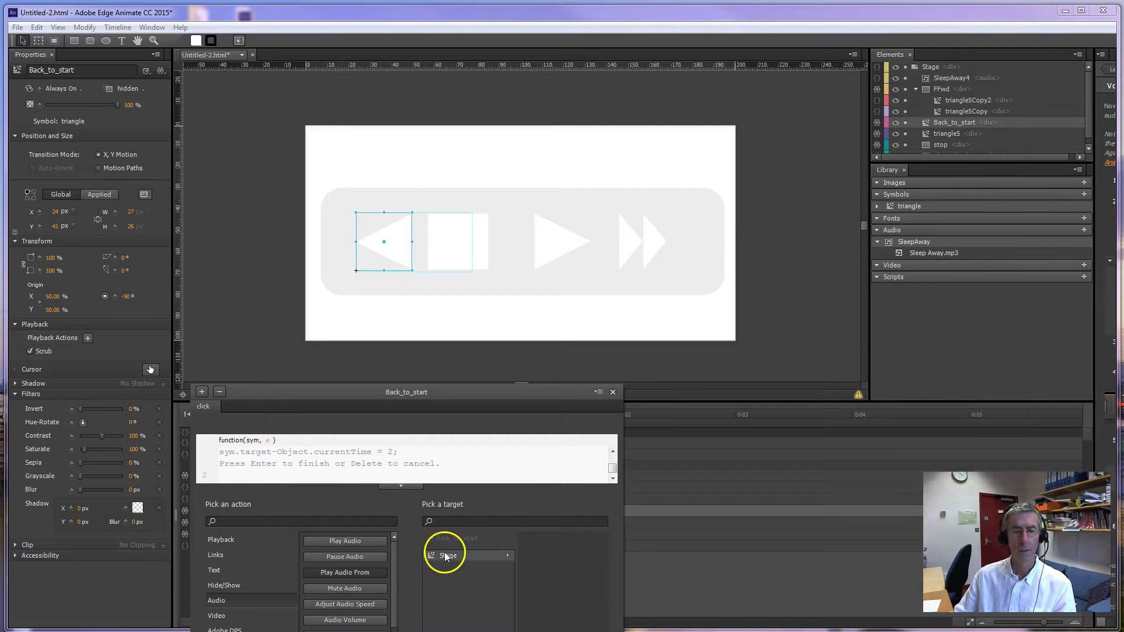
pyautogui.click(536, 543)
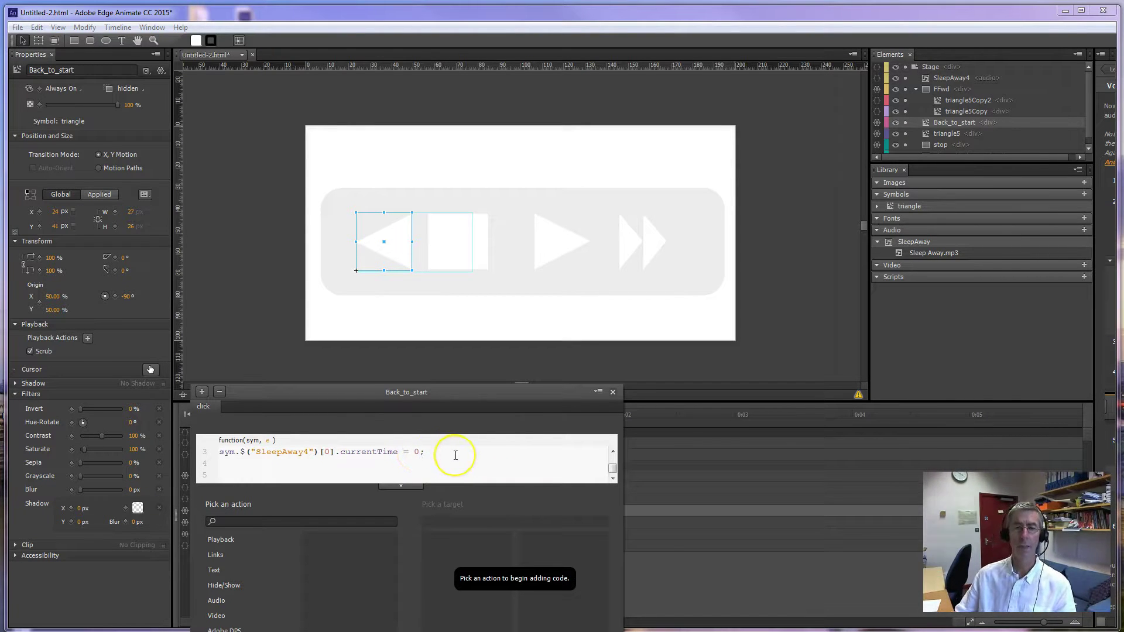
pyautogui.hotkey('ctrl', 'Return')
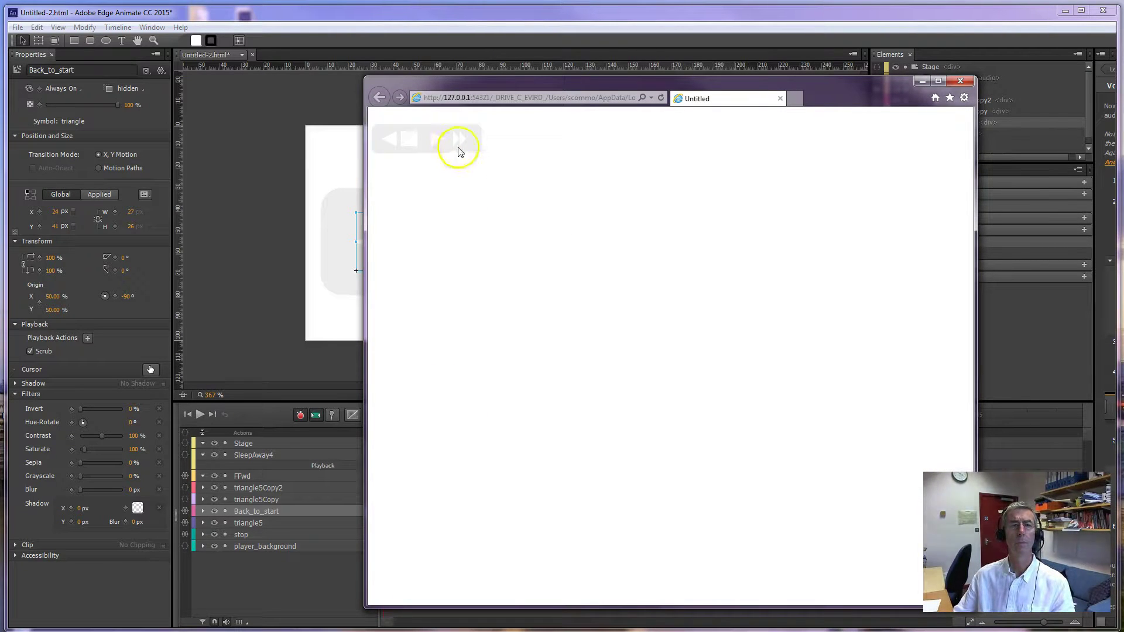
# - Stop the track in the preview, close the browser, and reselect the Back_to_start triangle
pyautogui.click(410, 143)
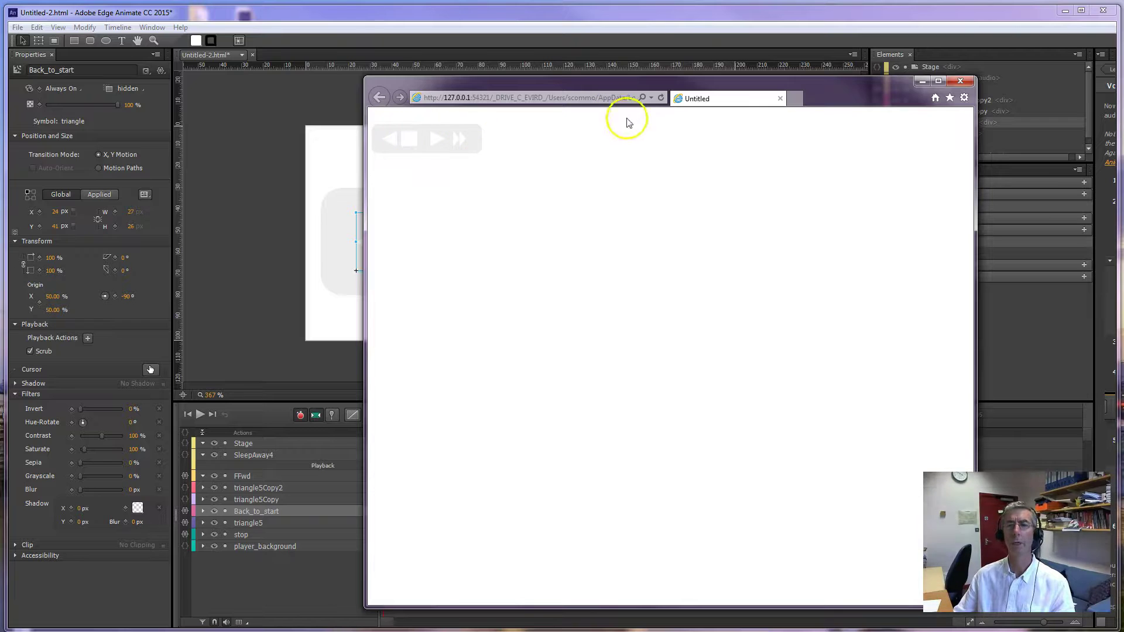
pyautogui.click(961, 80)
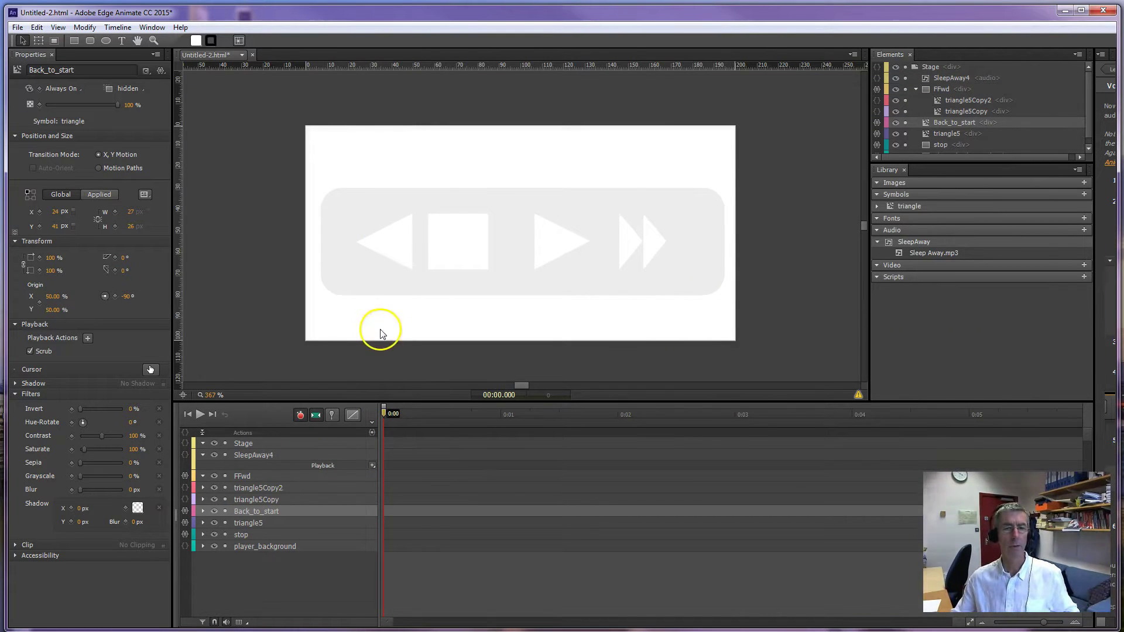
pyautogui.click(394, 252)
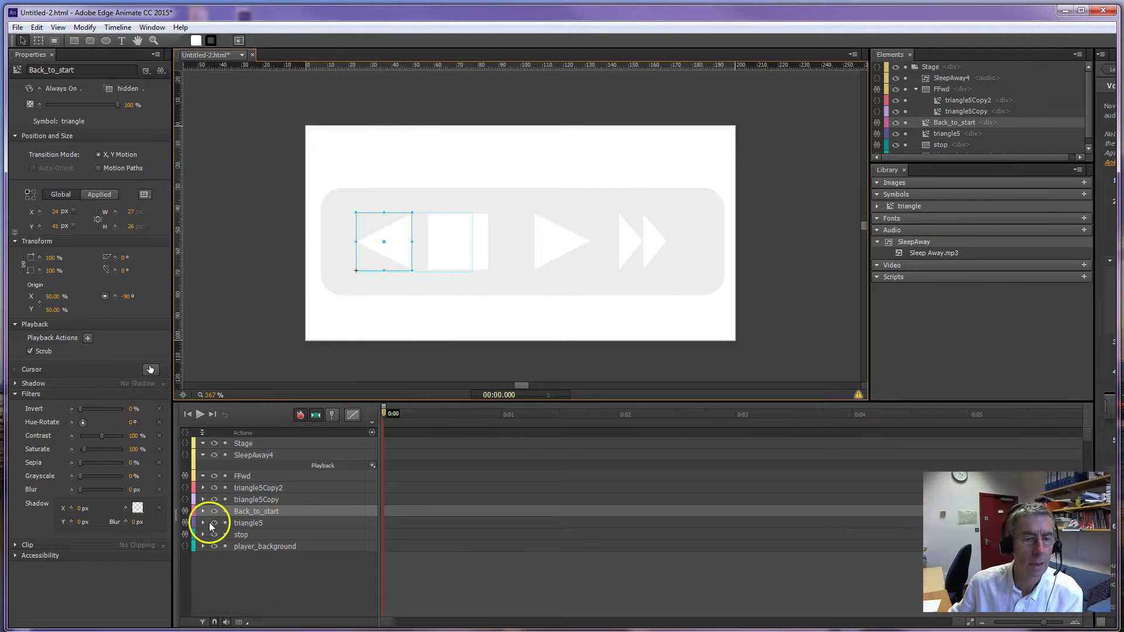
# - Reopen Back_to_start's click code and inspect the Toggle Mute and Mute All Audio actions
pyautogui.click(185, 512)
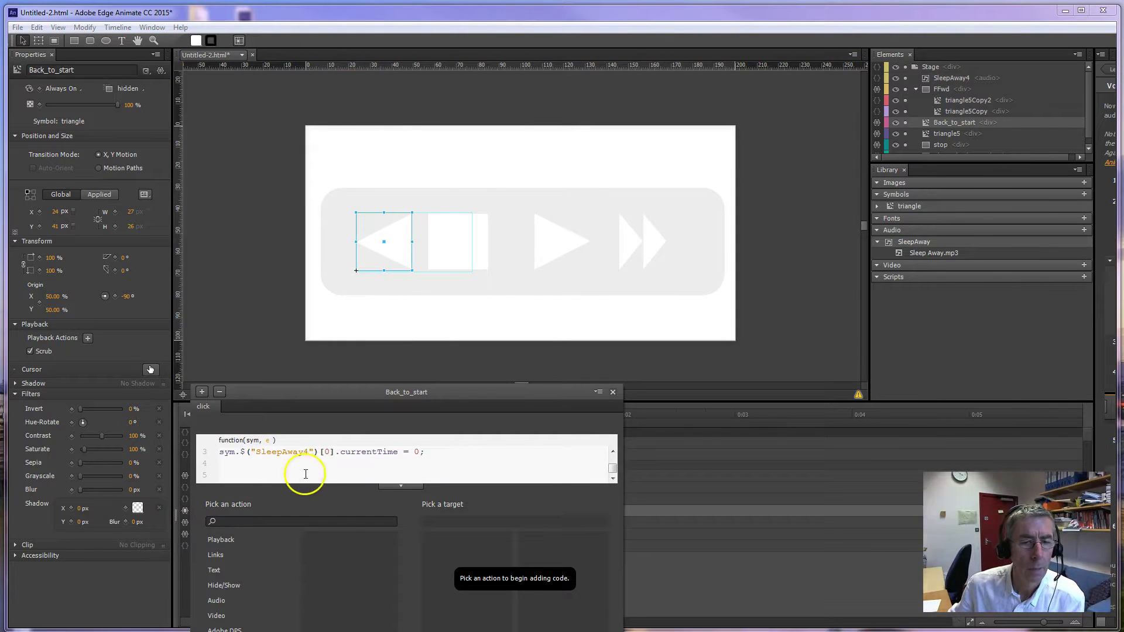
pyautogui.click(216, 600)
pyautogui.moveTo(392, 550); pyautogui.dragTo(394, 574)
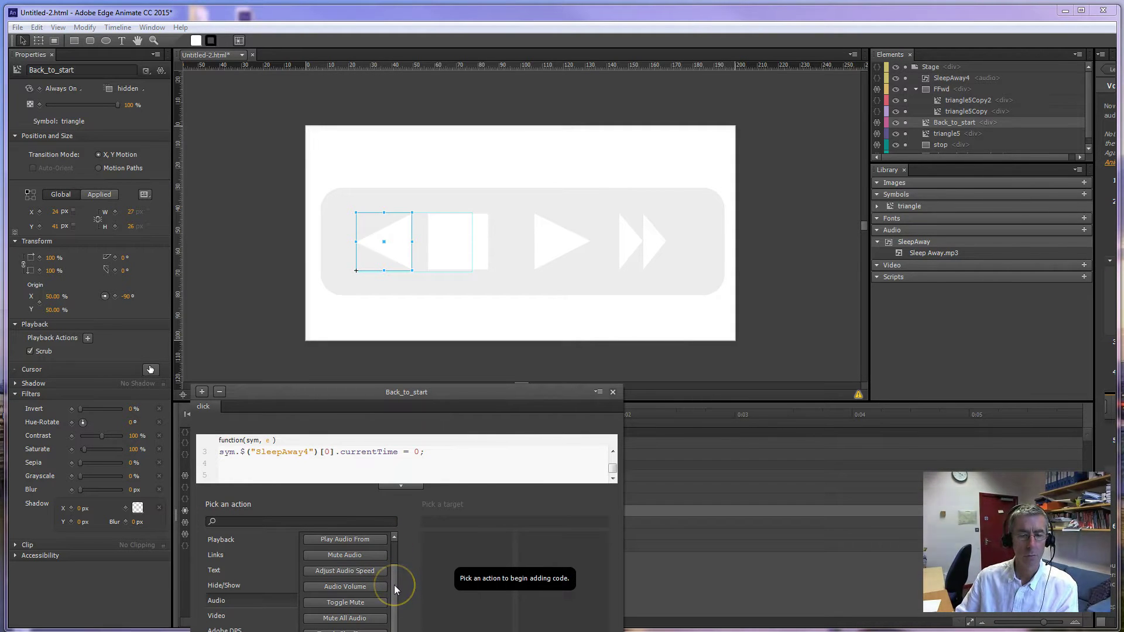
pyautogui.click(375, 602)
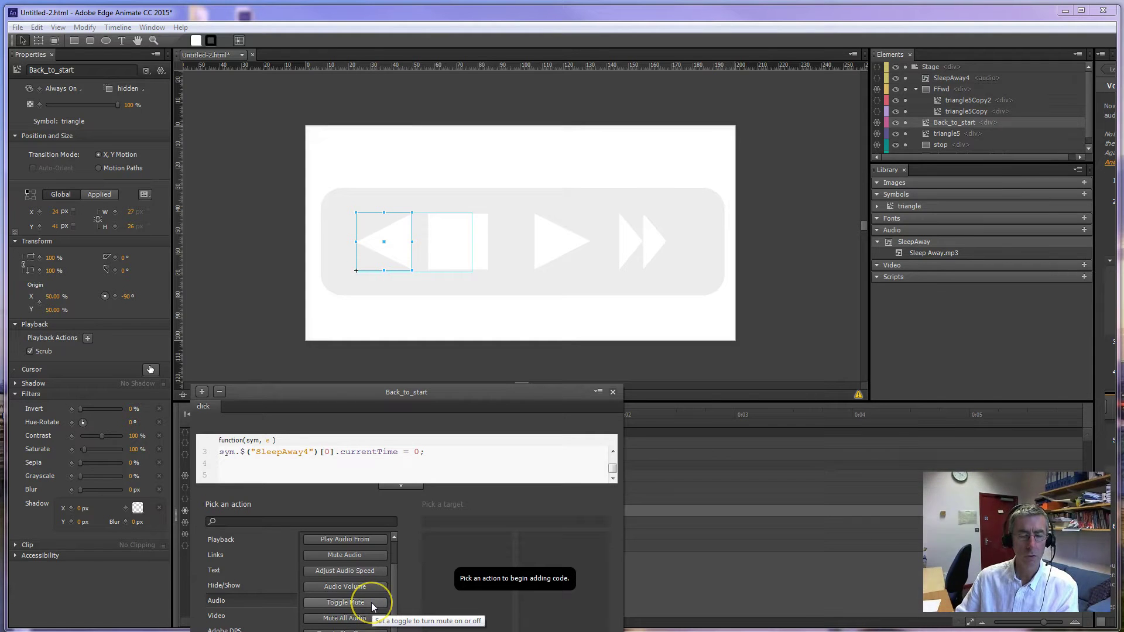
pyautogui.click(385, 598)
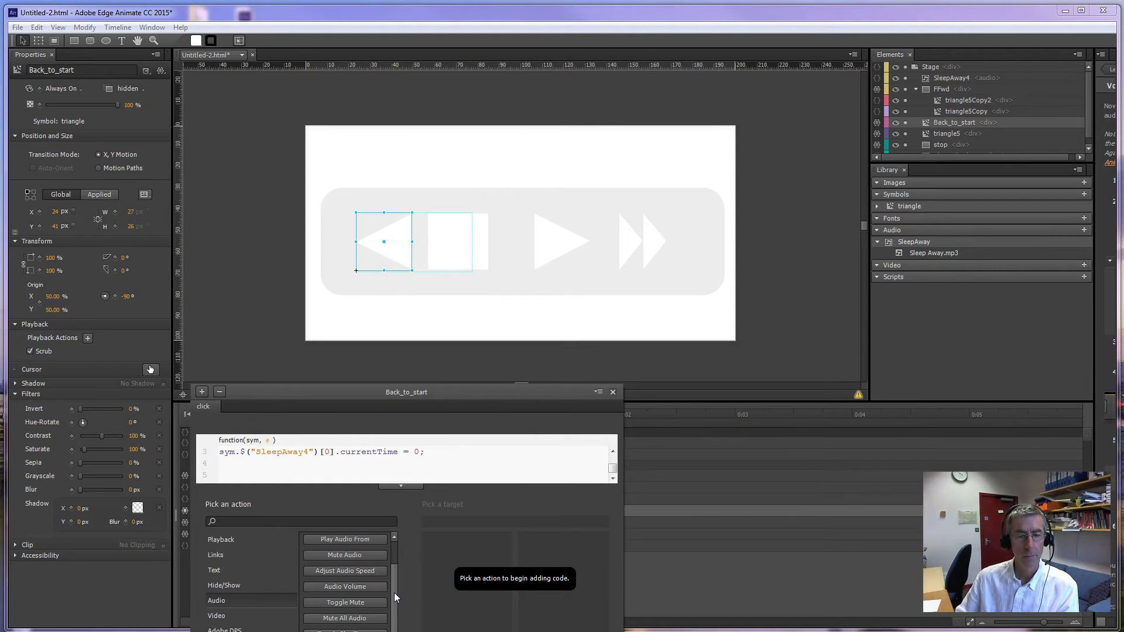
pyautogui.click(366, 619)
pyautogui.click(370, 624)
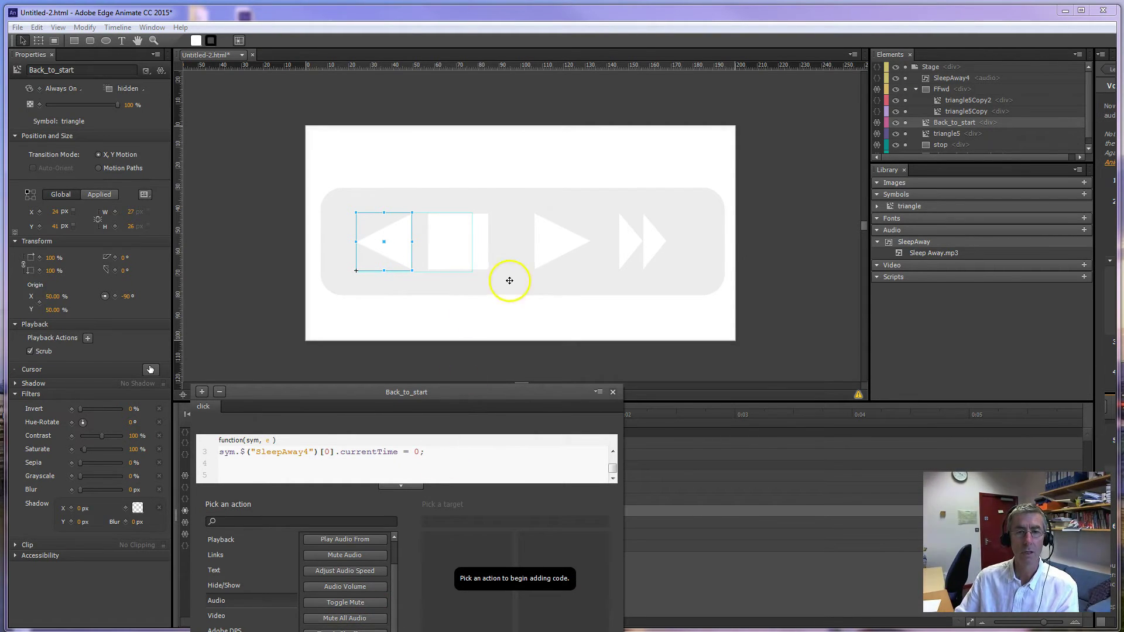